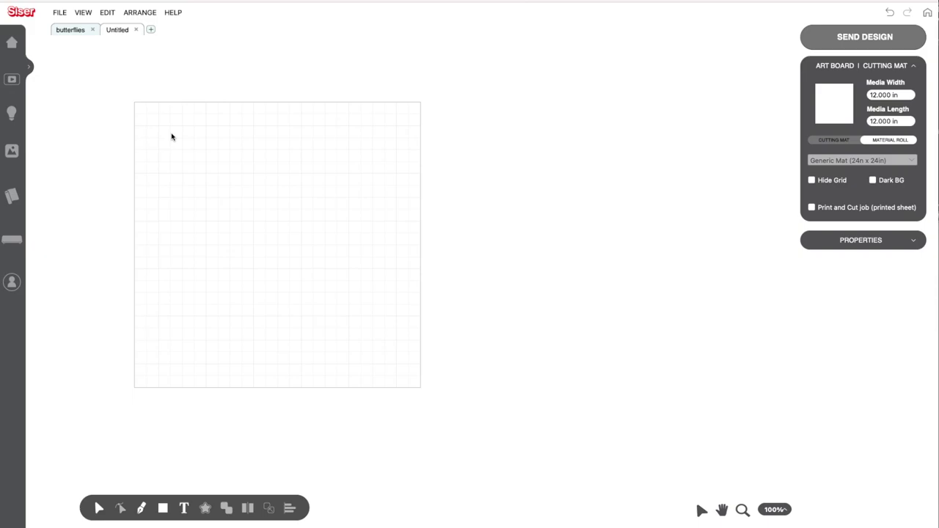
- Make the art board a Print and Cut job, keeping the 18.90 × 20.00 in paper size
left_click(834, 209)
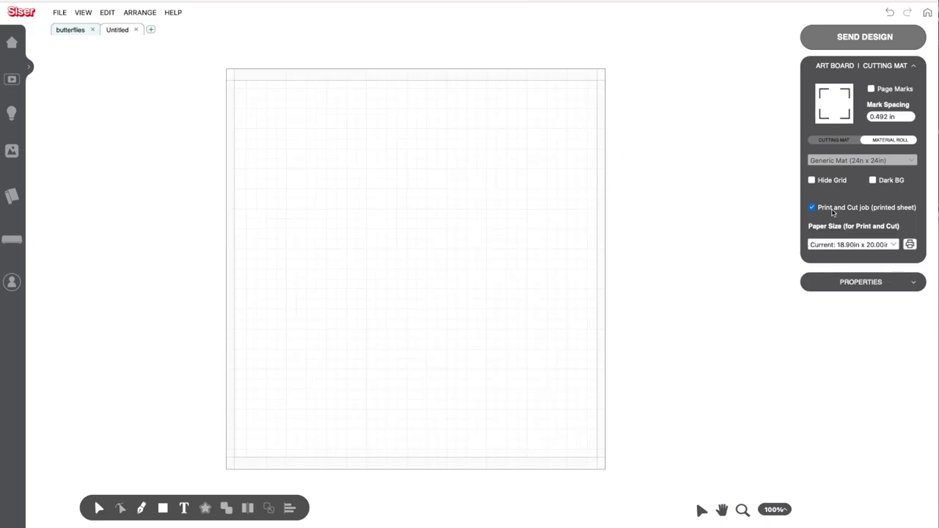
left_click(848, 250)
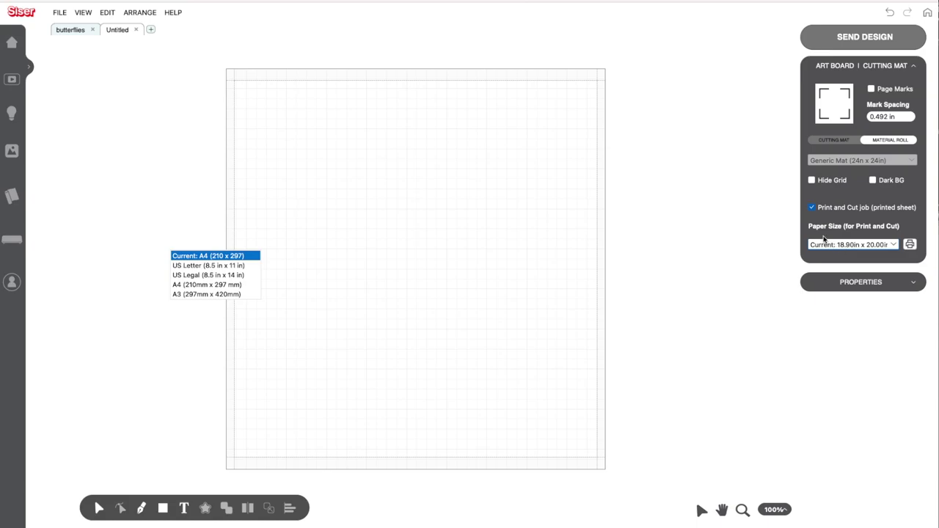
left_click(833, 226)
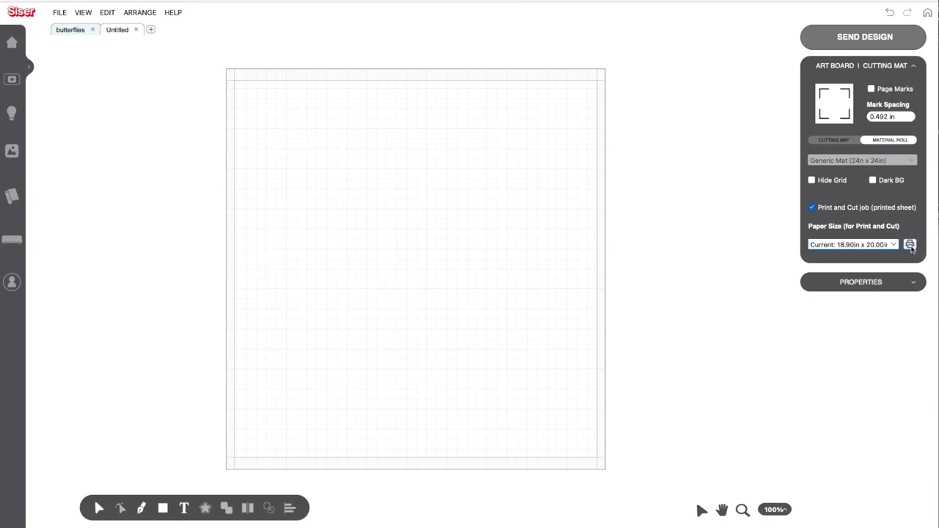
left_click(909, 245)
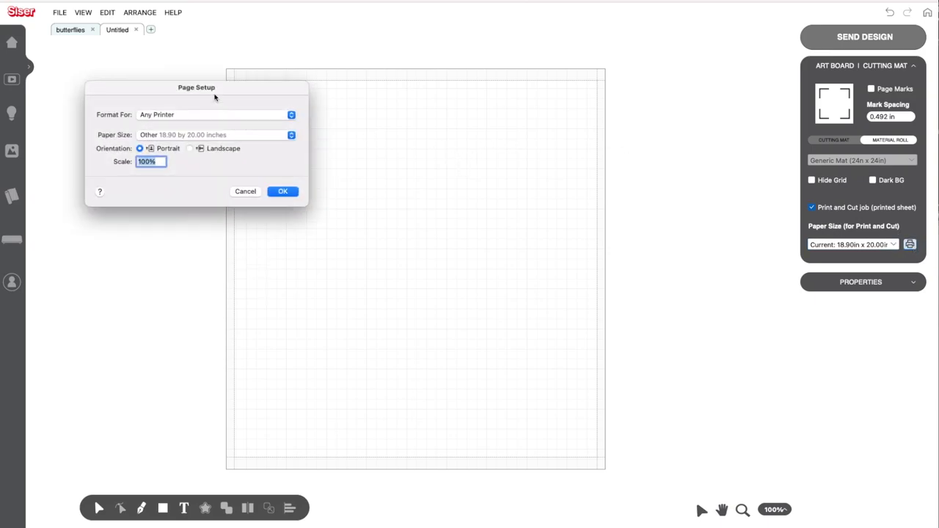
- Center the Page Setup dialog and bring up the custom paper sizes manager
left_click_drag(212, 90, 408, 148)
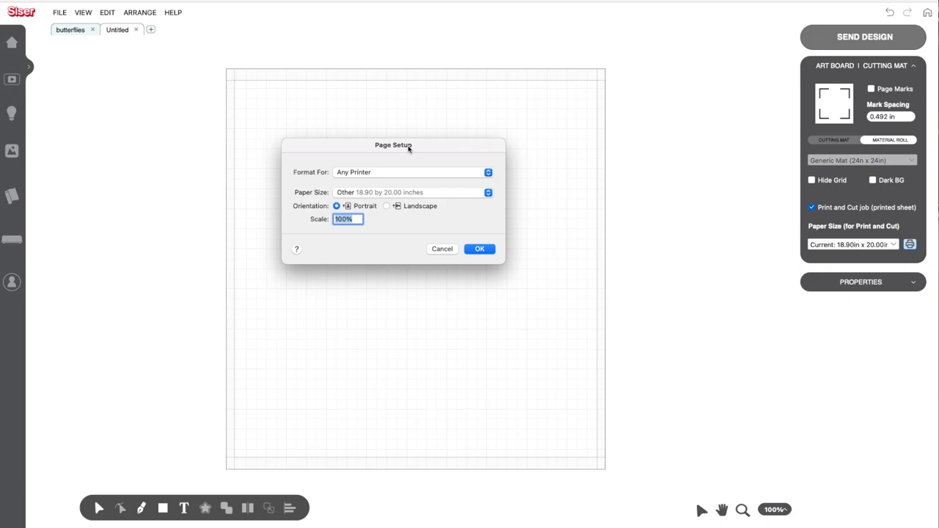
left_click(381, 193)
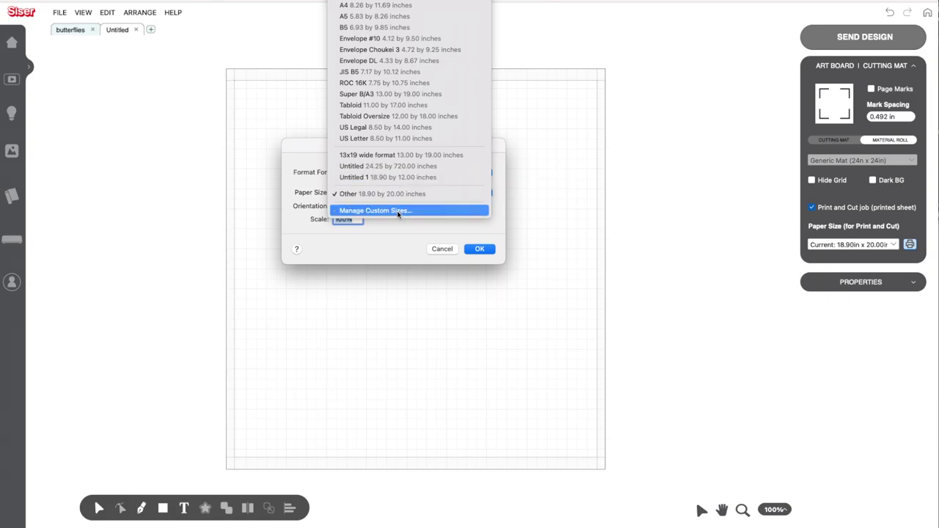
left_click(396, 210)
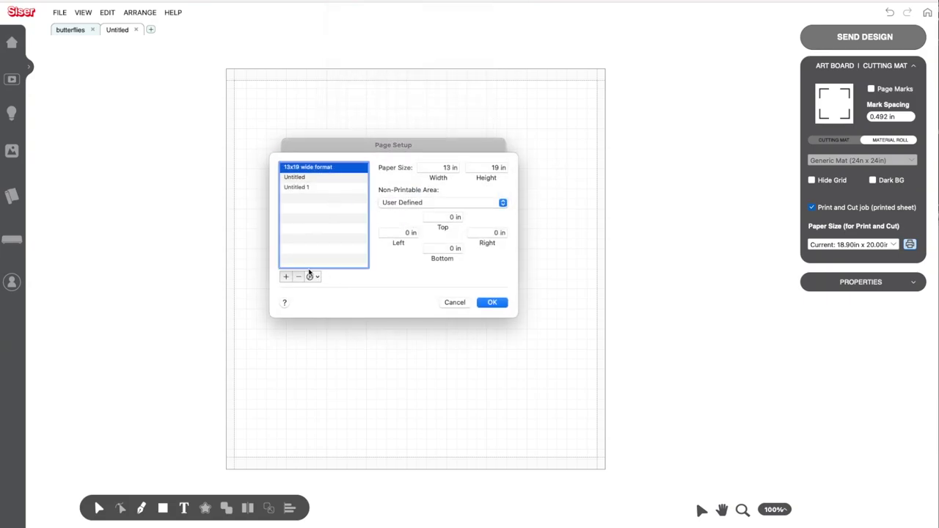
- Add a custom 18.8 × 15 in paper size and apply it to the art board
left_click(286, 277)
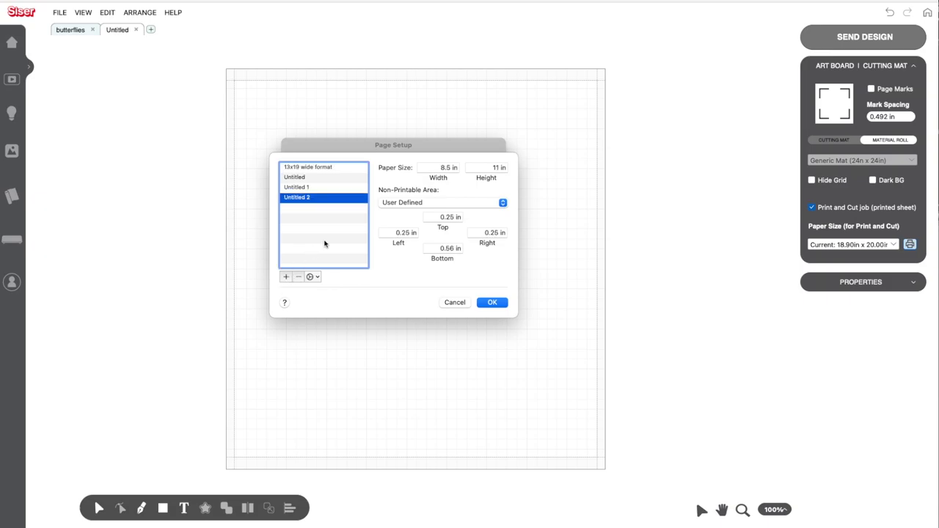
left_click(435, 167)
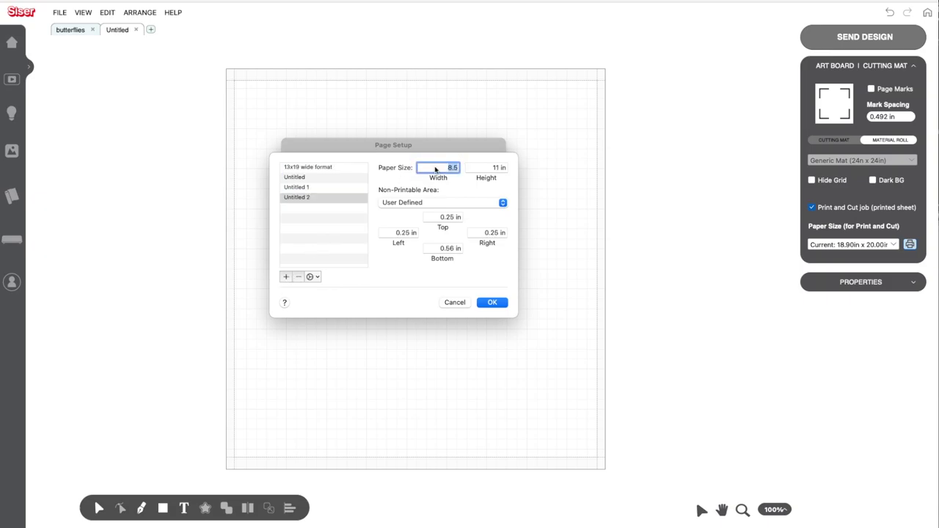
type("18.8")
left_click(478, 167)
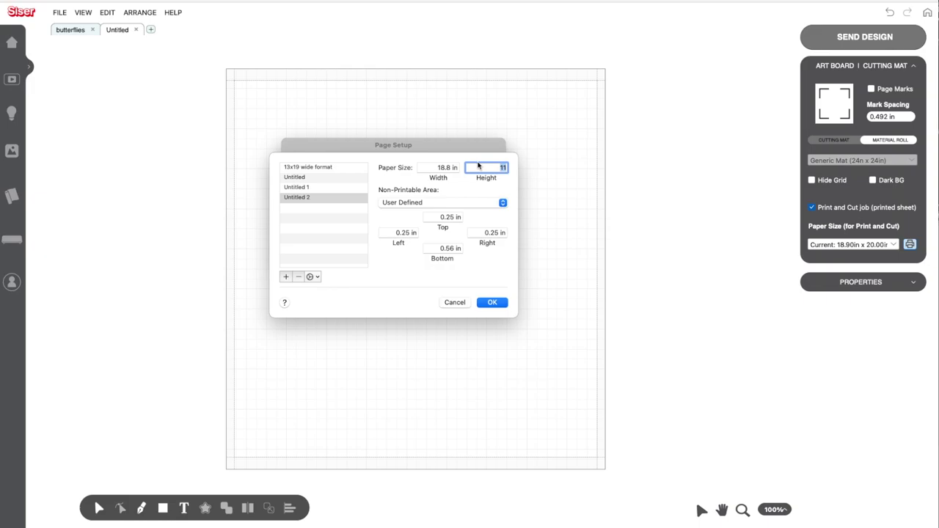
key("BackSpace")
type("15")
left_click(317, 277)
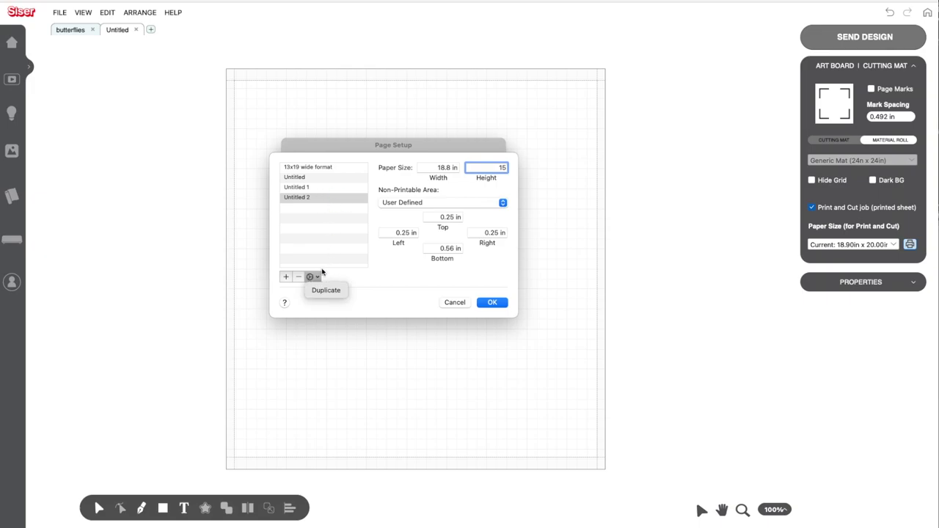
left_click(332, 267)
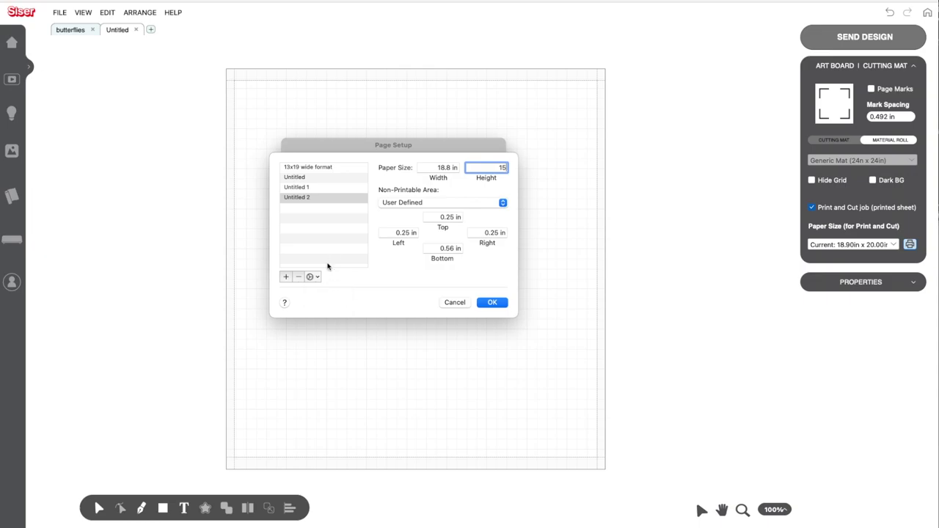
left_click(313, 200)
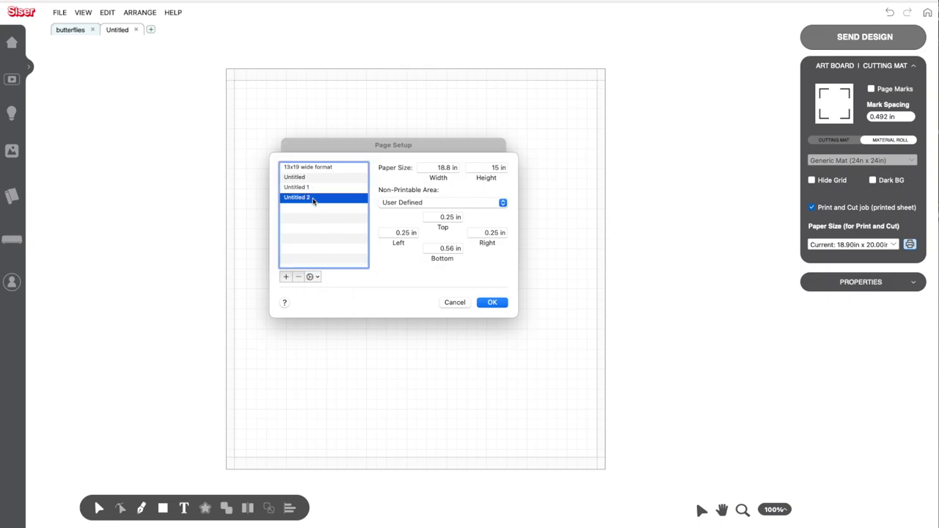
left_click(490, 301)
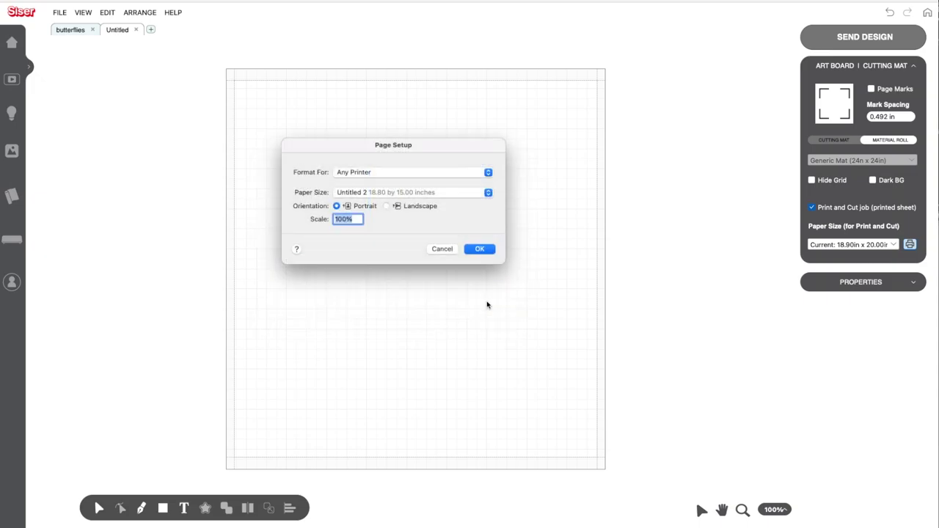
left_click(474, 249)
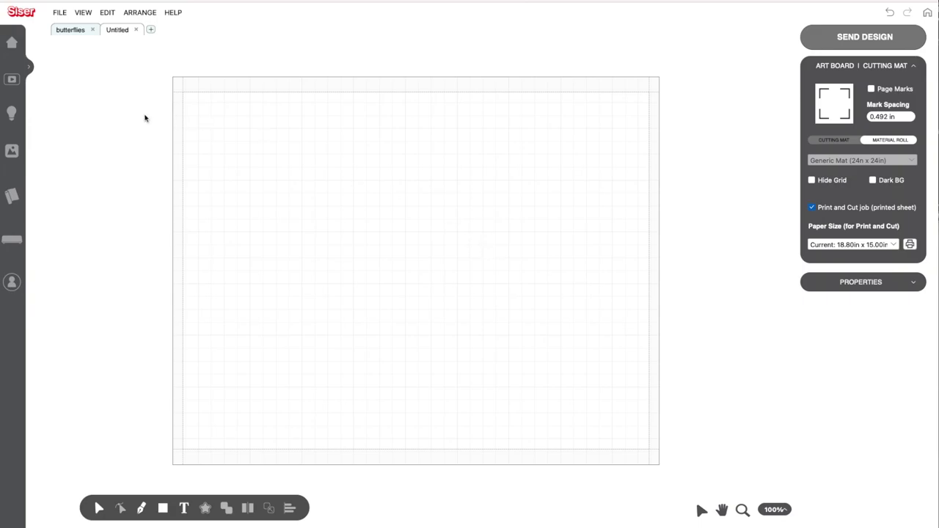
- Import the ALL I NEED IS MY DOG PNG from the Dog Mom bundle's PNG File folder
left_click(59, 12)
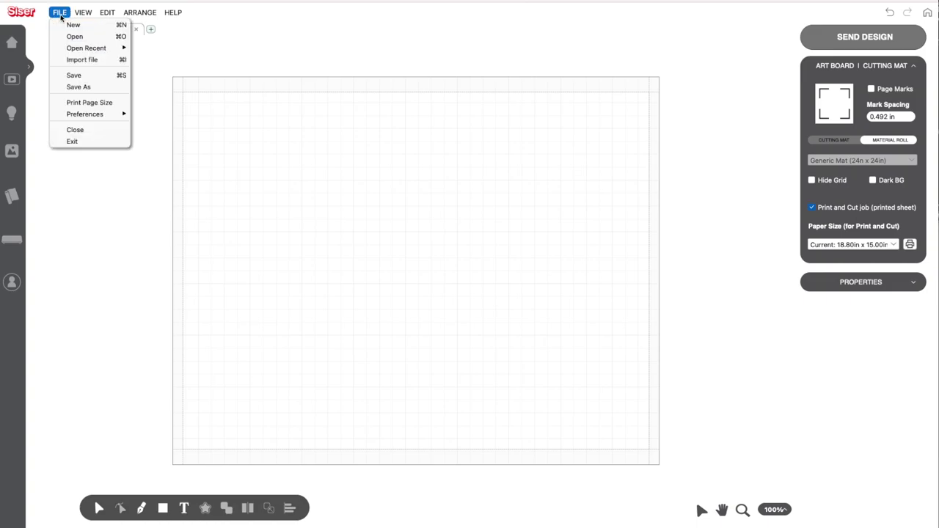
left_click(66, 59)
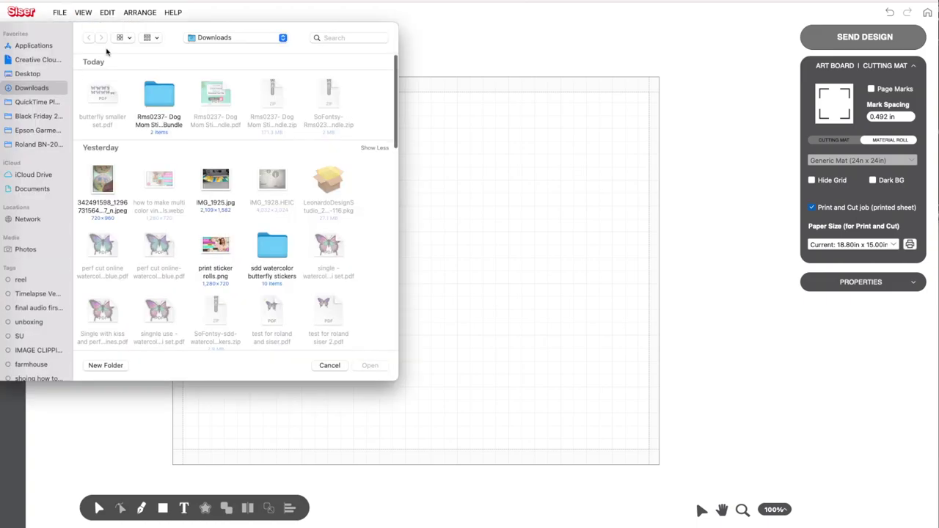
left_click(163, 94)
double_click(162, 94)
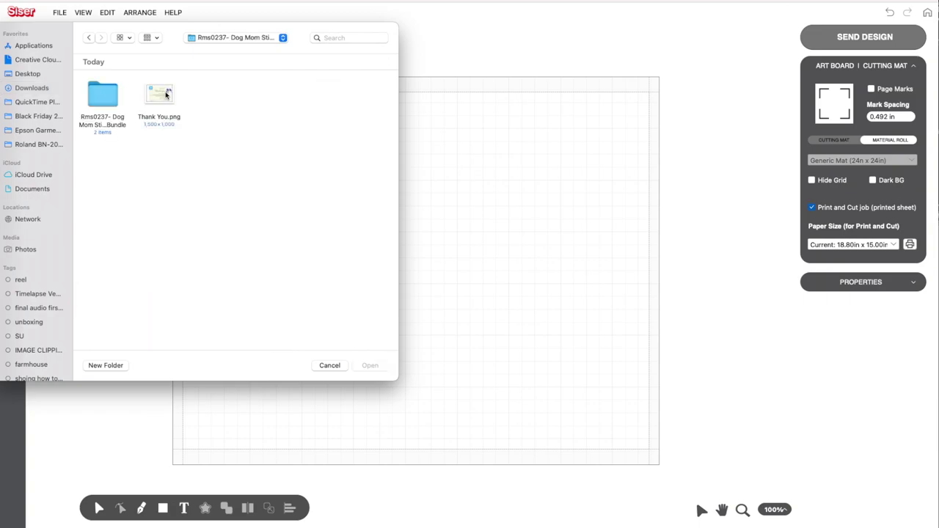
left_click(103, 102)
double_click(107, 102)
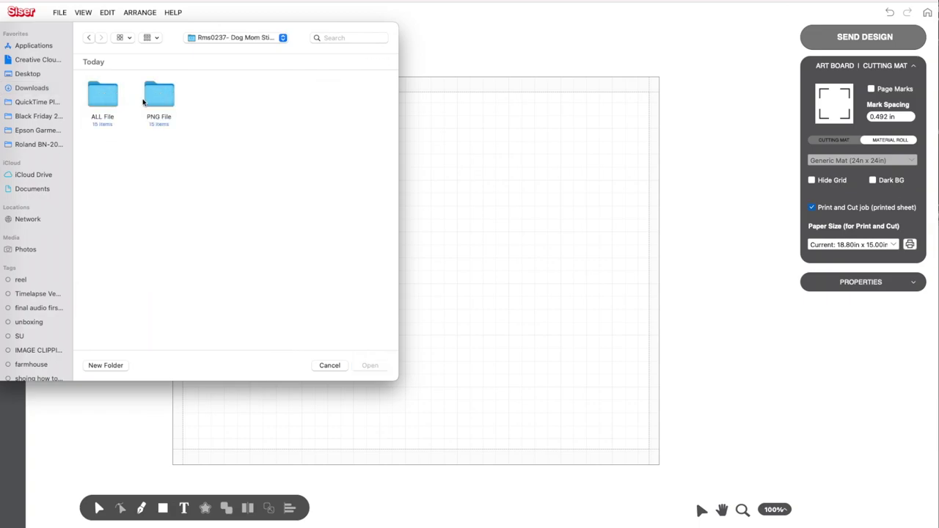
left_click(149, 102)
double_click(149, 102)
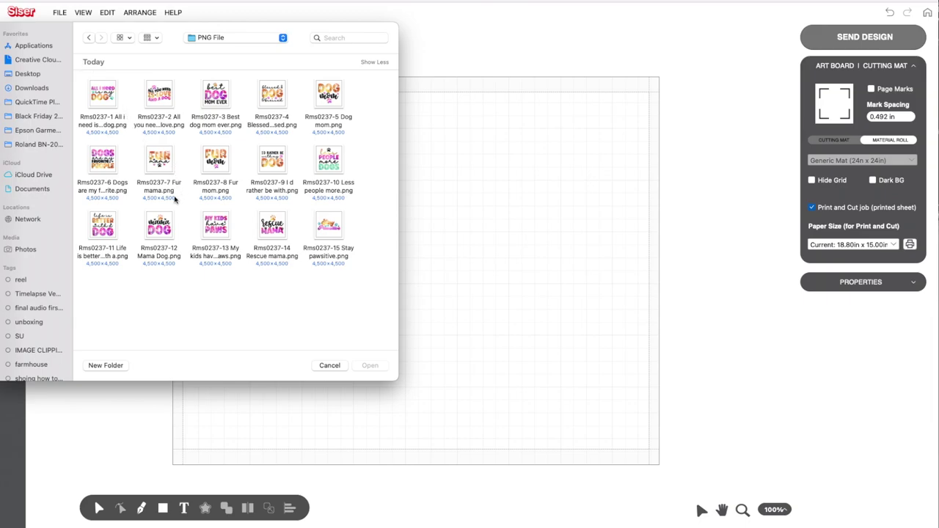
left_click(110, 110)
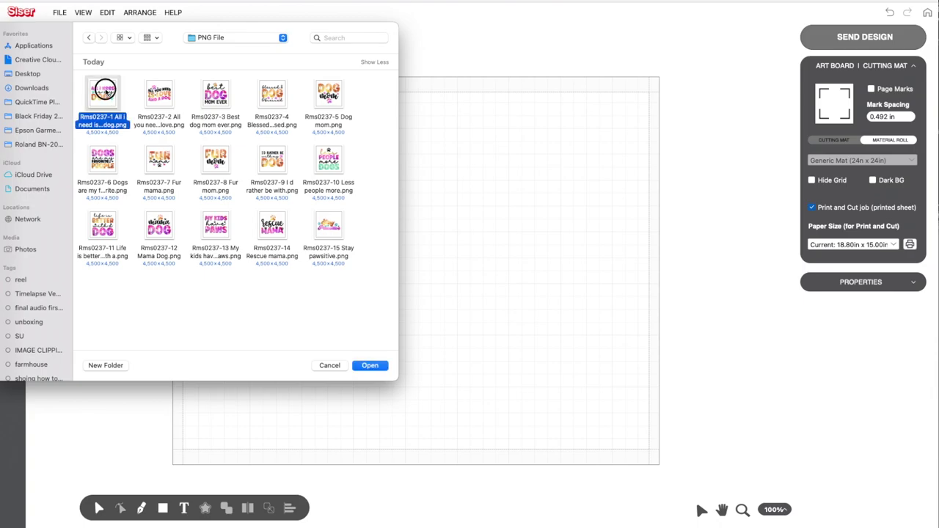
left_click(370, 365)
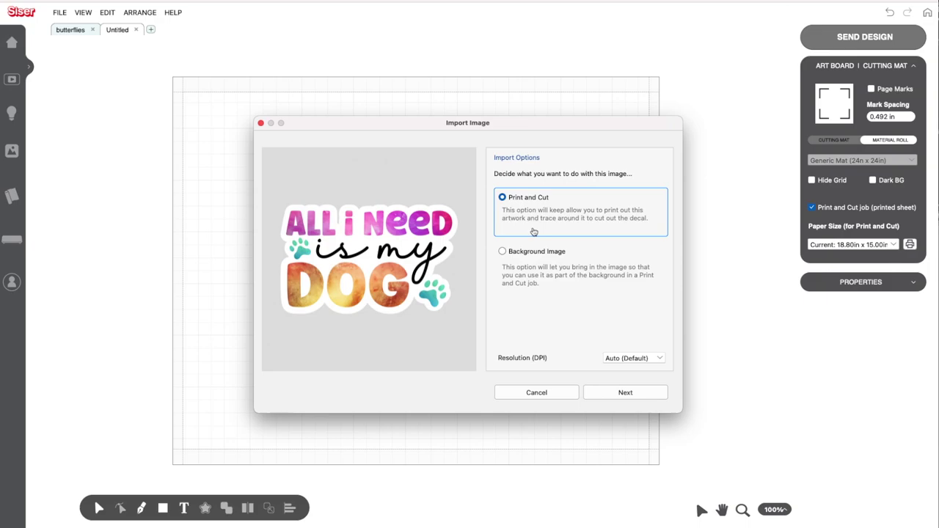
- Place the dog sticker as Print and Cut with a traced contour, offset left at 0
left_click(603, 393)
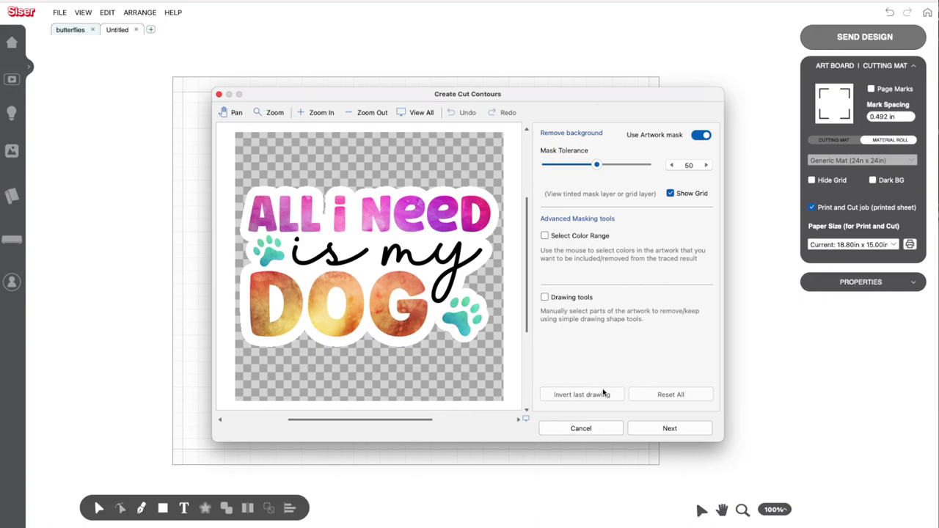
left_click(655, 435)
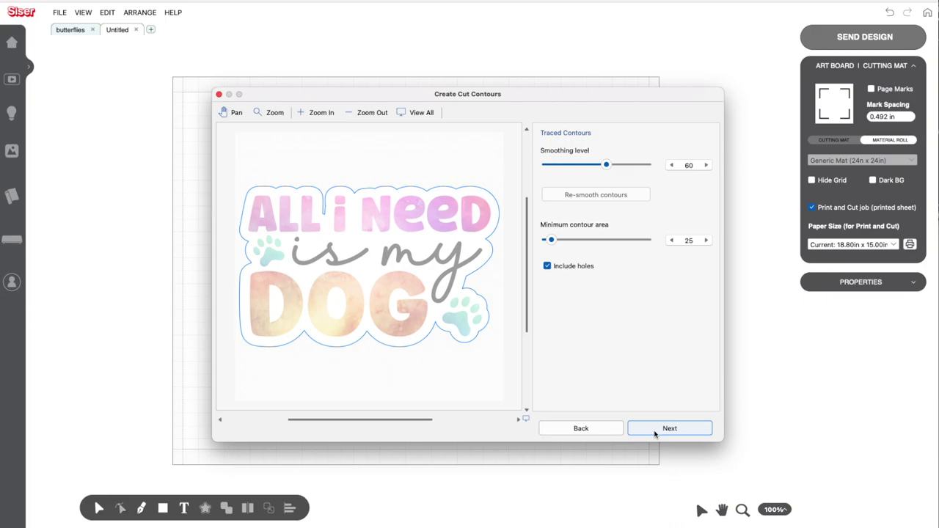
left_click(668, 434)
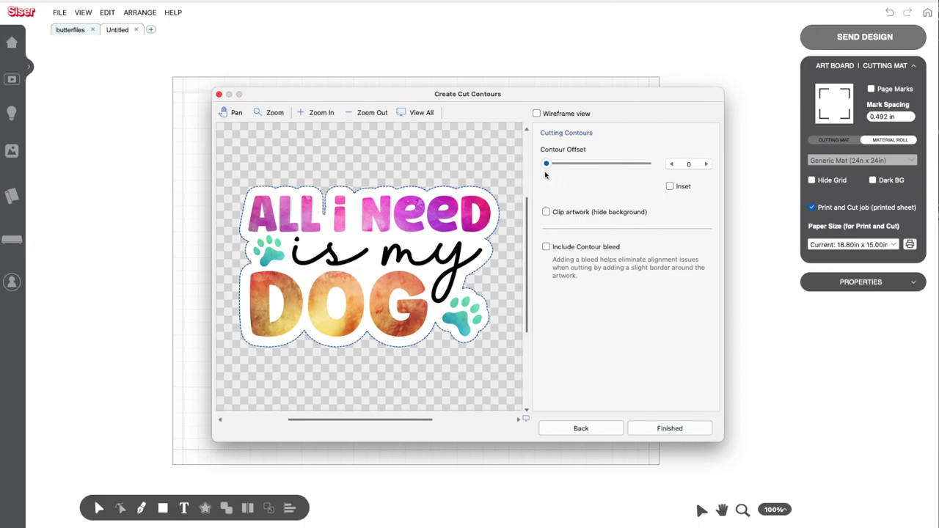
mouse_move(545, 163)
left_mouse_down()
mouse_move(608, 161)
mouse_move(530, 160)
left_mouse_up()
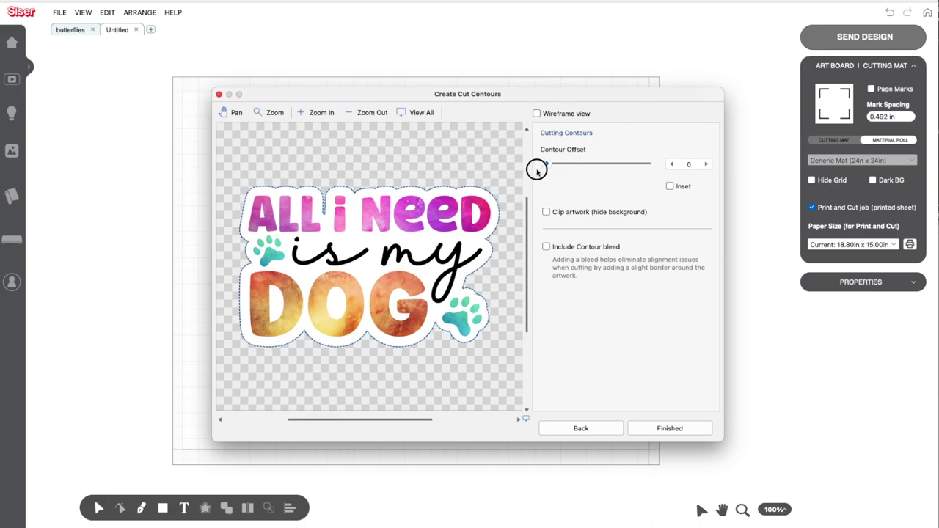
left_click(669, 188)
mouse_move(545, 169)
left_mouse_down()
mouse_move(578, 162)
mouse_move(545, 164)
left_mouse_up()
left_click(669, 186)
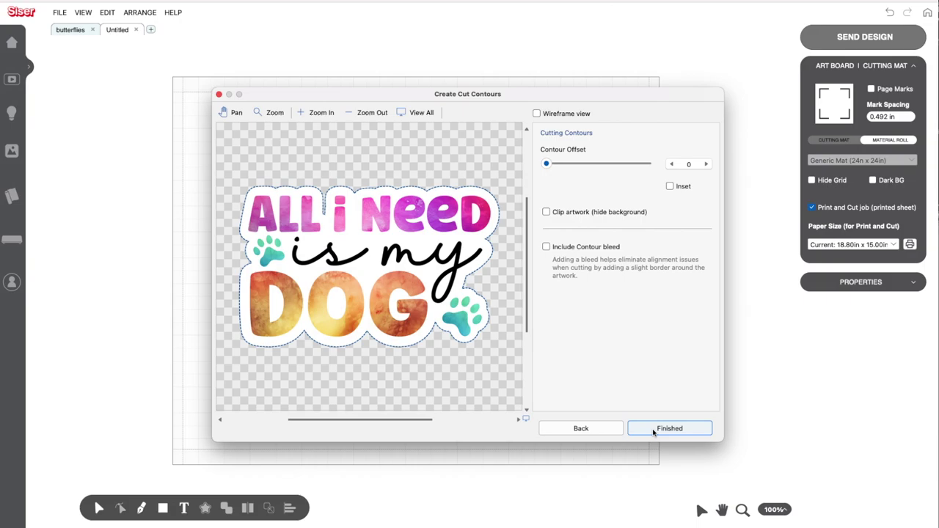
left_click(653, 431)
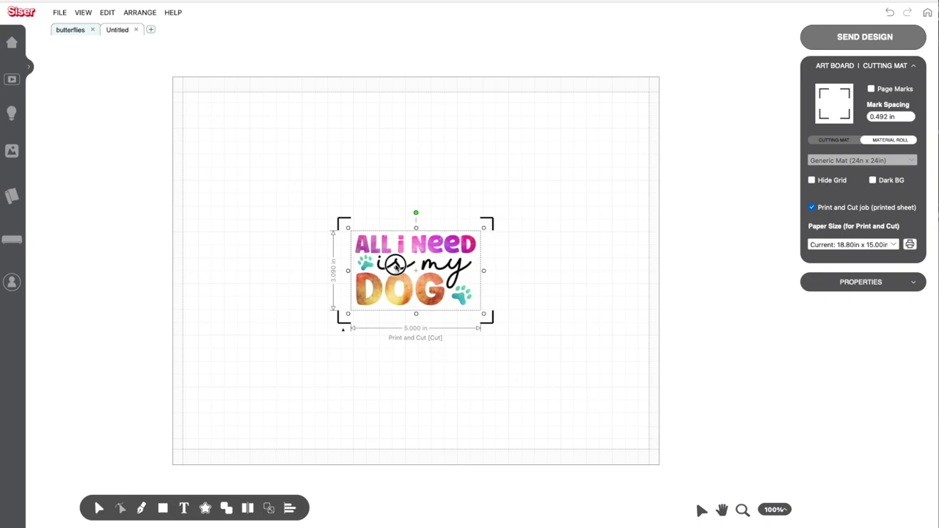
- Move the dog sticker to the top-left corner and scale it to 3.942 in wide
left_click_drag(396, 266, 249, 151)
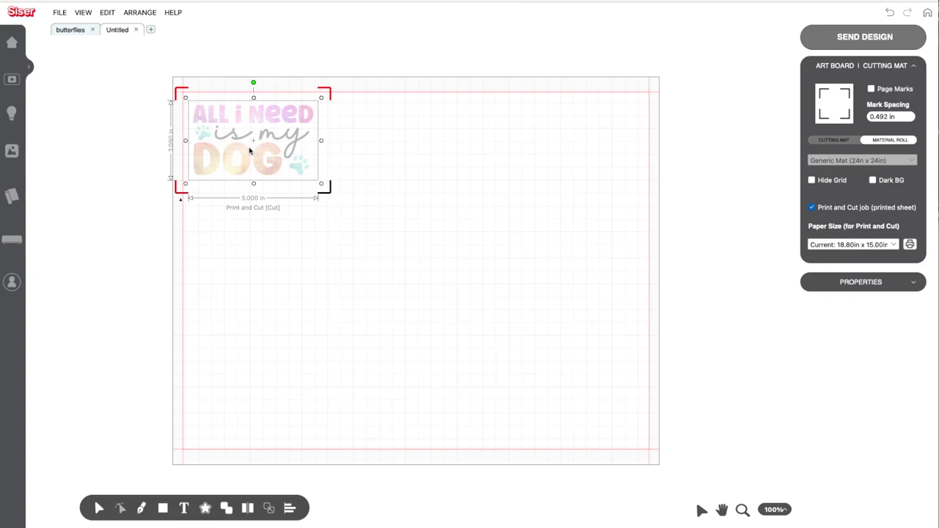
left_click_drag(194, 172, 207, 176)
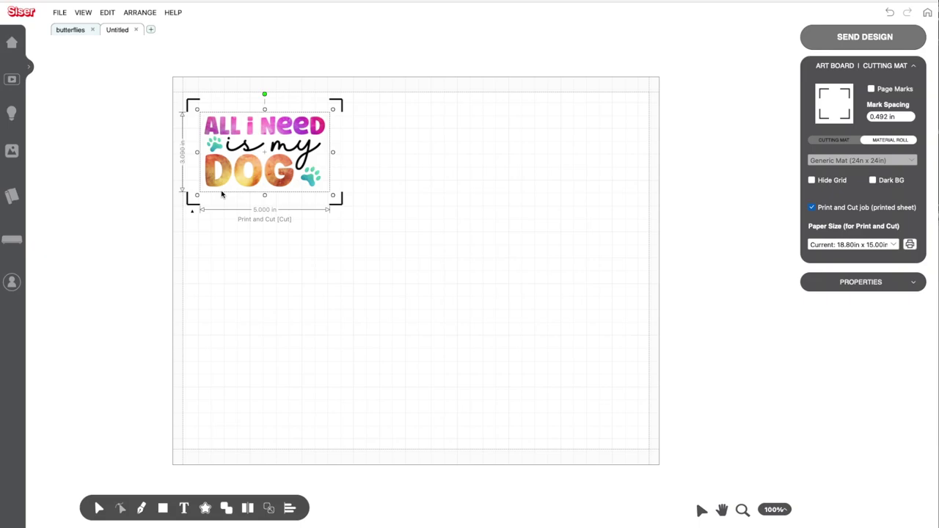
left_click_drag(332, 197, 306, 186)
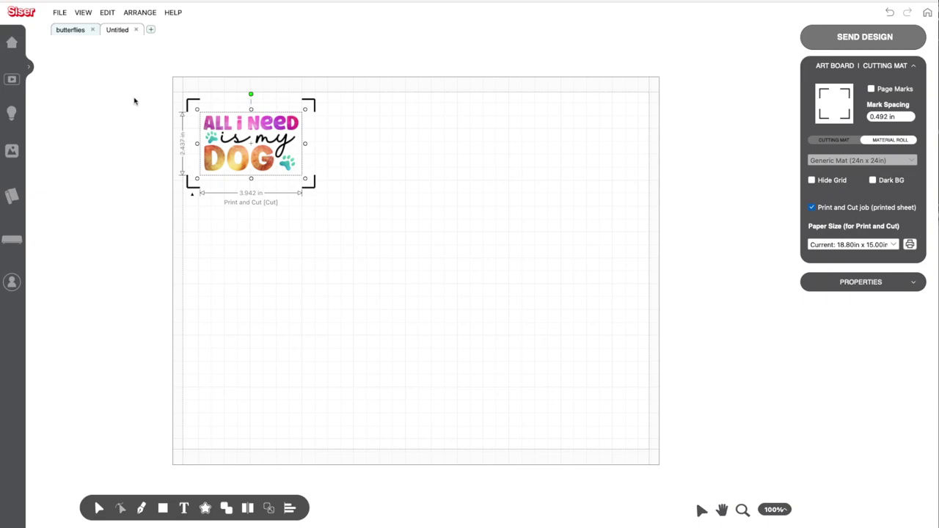
- Import Rms0237-3 Best dog mom ever.png with cut contours and shrink it to 2.992 in beside the first sticker
left_click(60, 13)
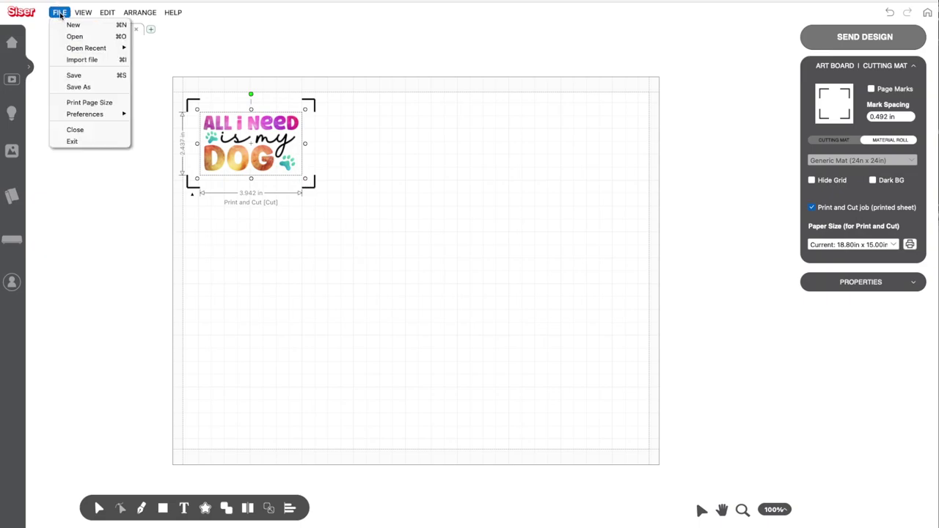
left_click(62, 61)
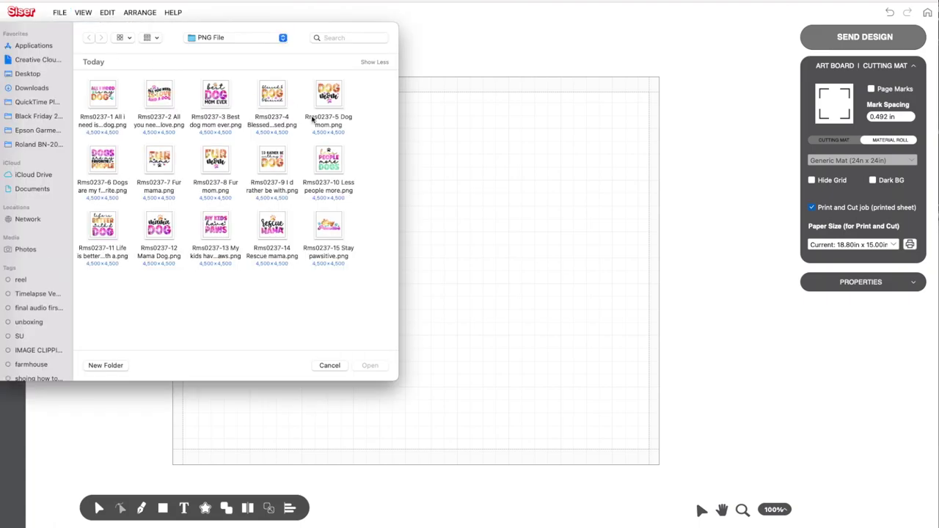
left_click(220, 95)
left_click(373, 363)
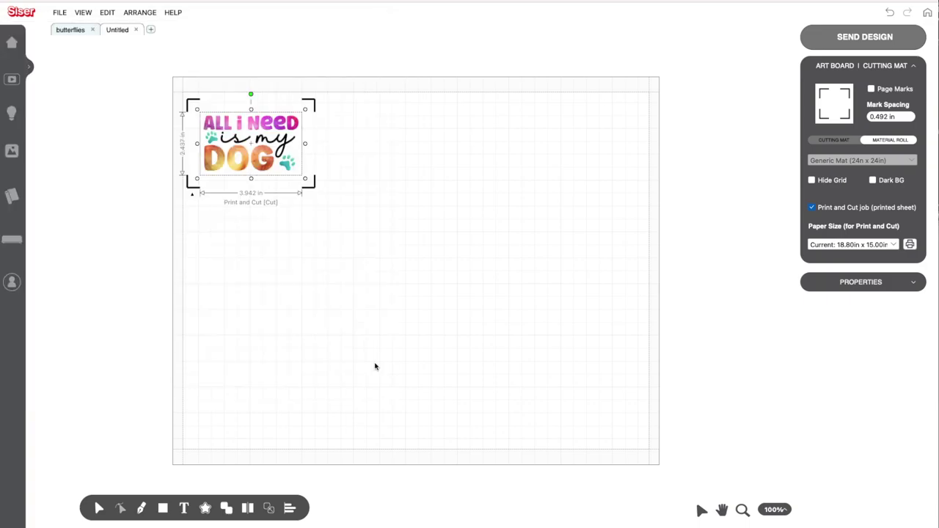
left_click(599, 396)
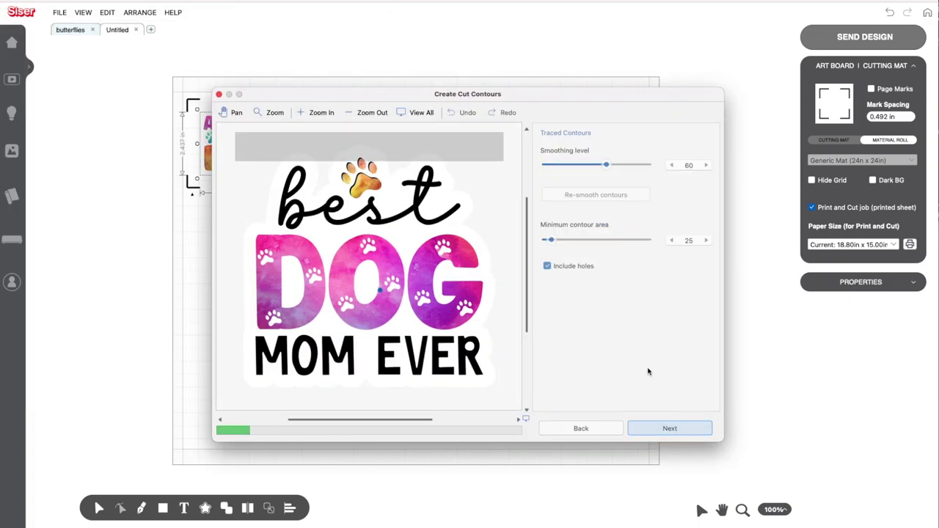
key("Return")
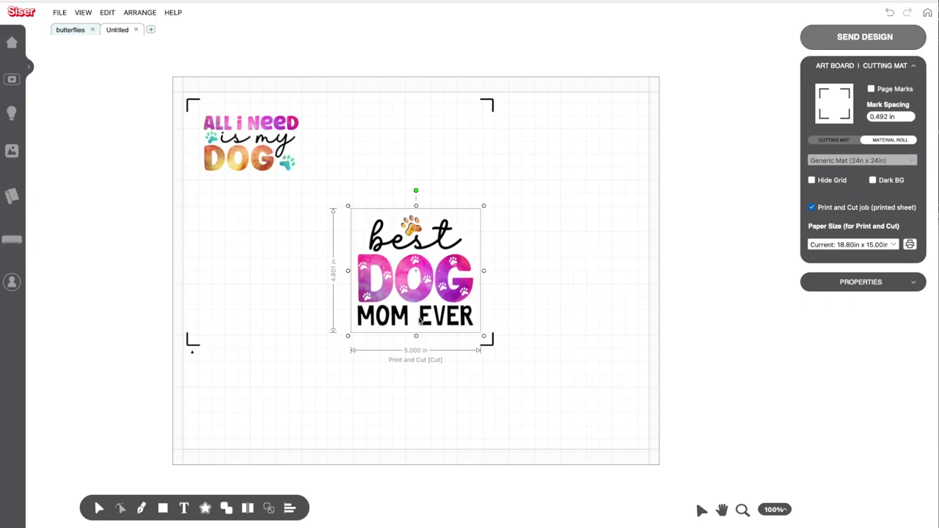
left_click_drag(419, 321, 383, 223)
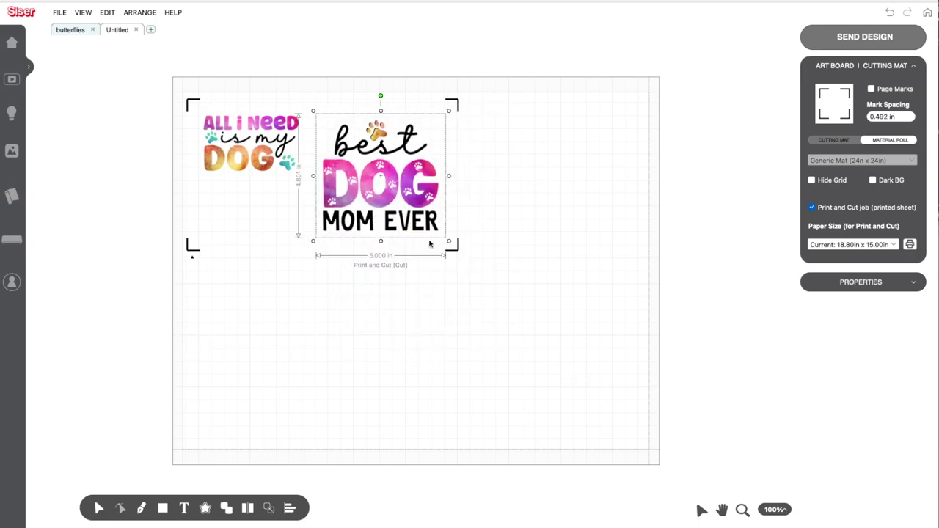
left_click_drag(451, 244, 360, 185)
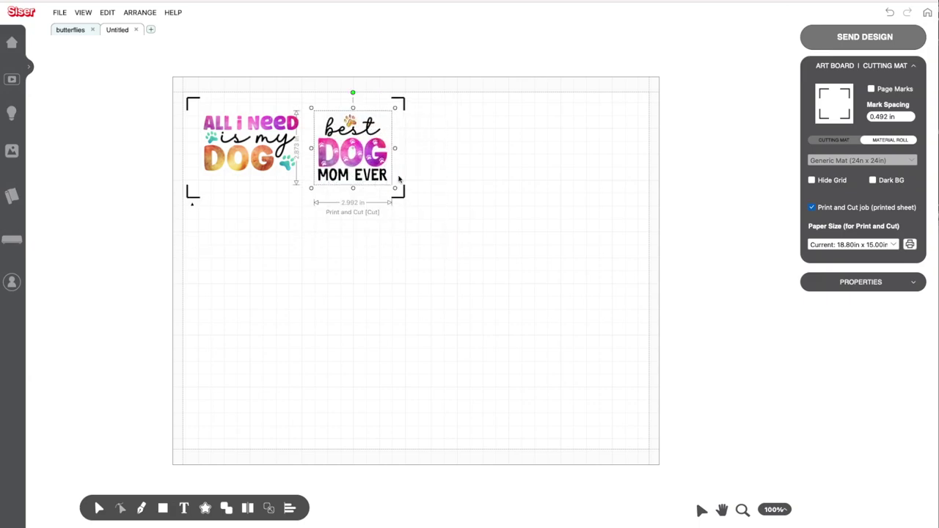
- Duplicate the best DOG MOM EVER sticker with Add Copy and line the copy up to its right
right_click(352, 139)
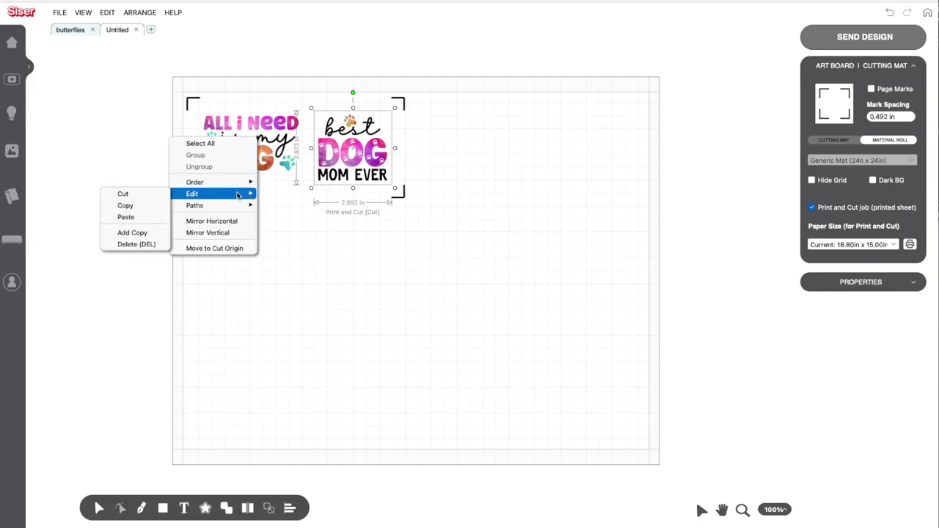
mouse_move(224, 196)
left_click(342, 212)
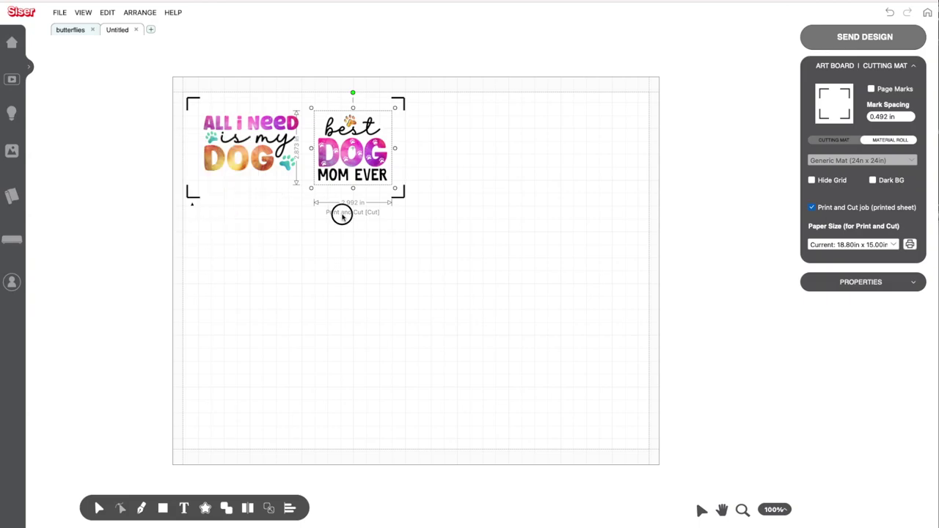
right_click(396, 139)
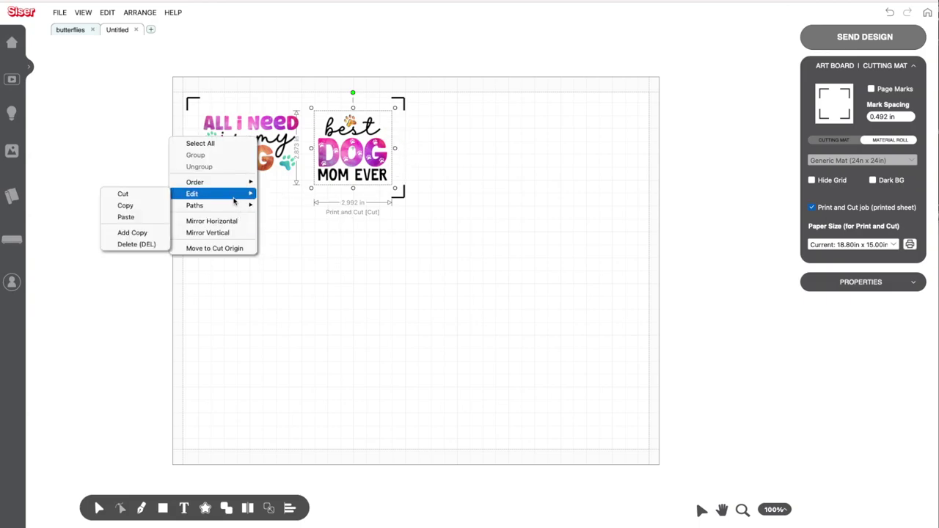
mouse_move(198, 194)
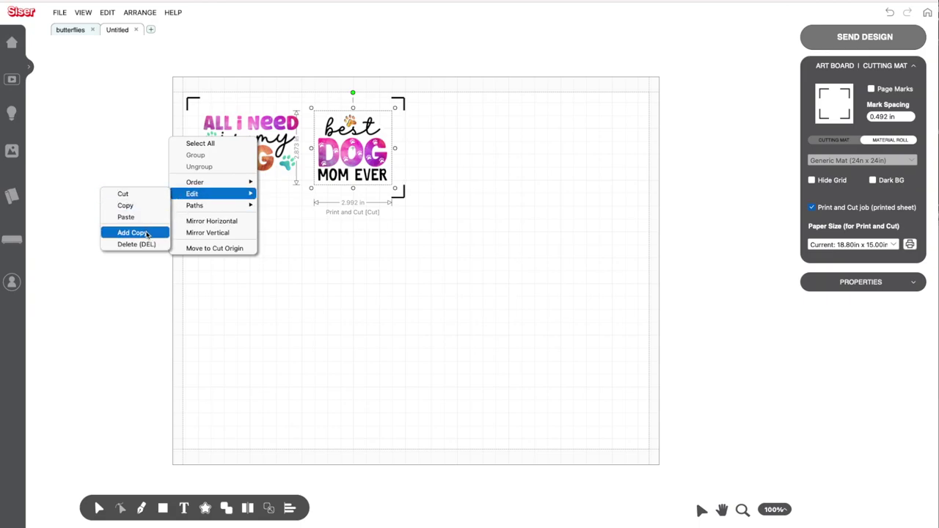
left_click(148, 230)
left_click_drag(332, 166, 462, 161)
left_click(522, 139)
left_click(503, 155)
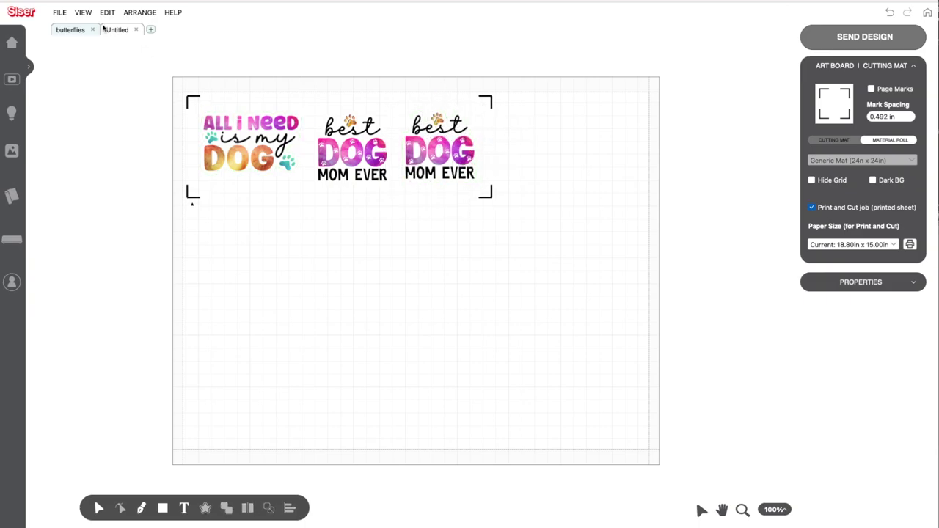
- Import Rms0237-10 Less people more.png as Print and Cut with traced contours
left_click(58, 20)
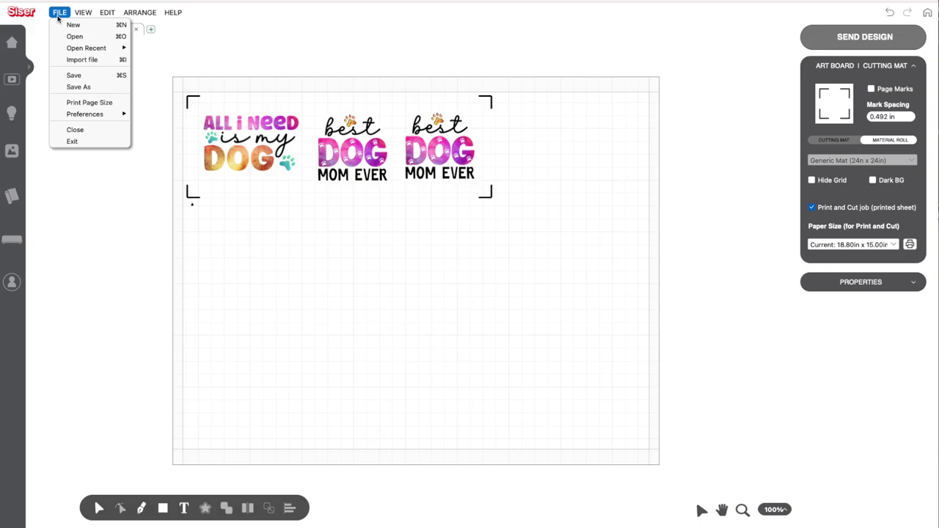
left_click(65, 59)
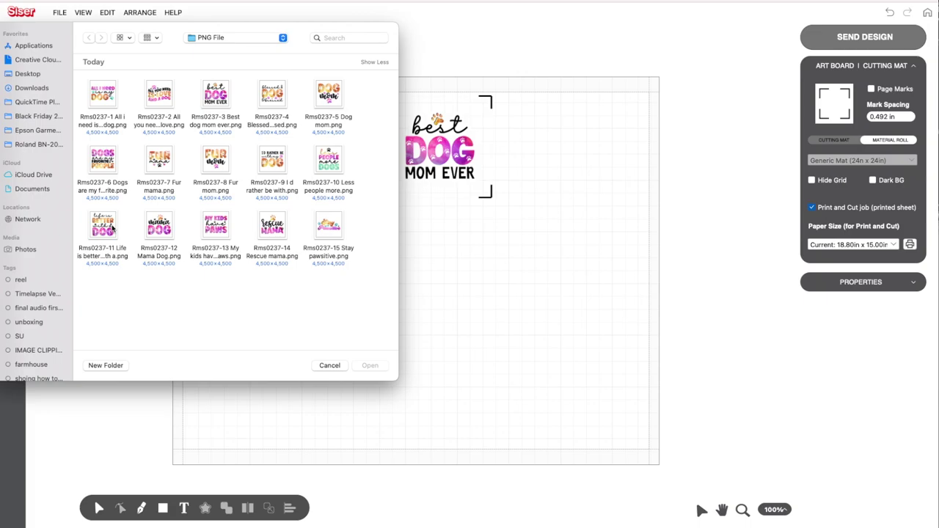
left_click(330, 155)
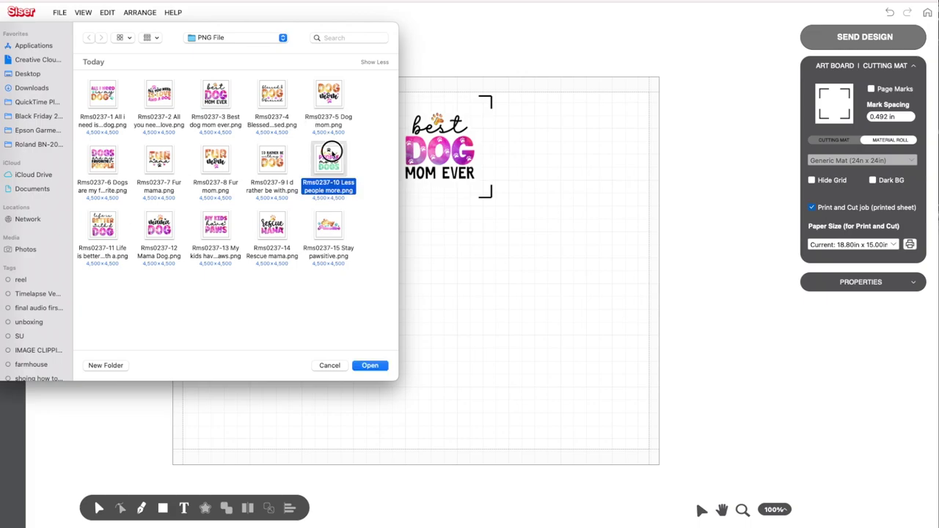
left_click(369, 368)
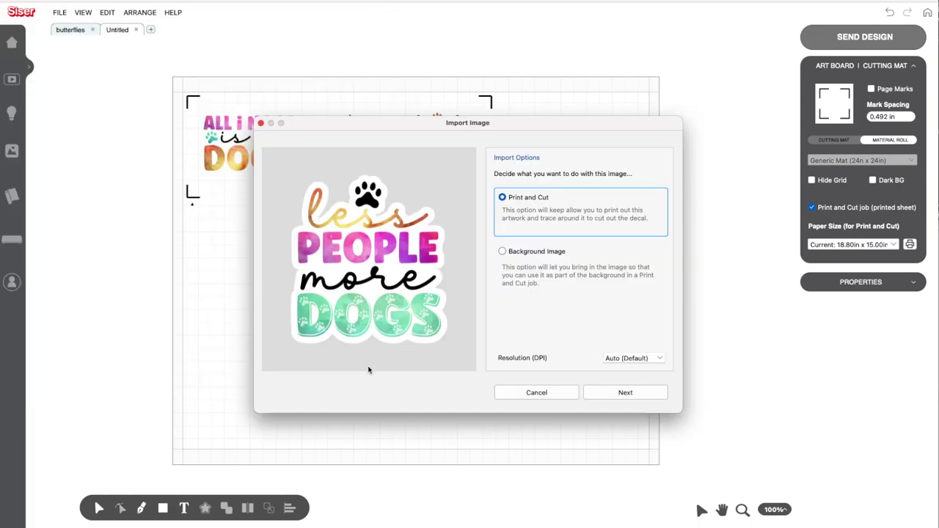
left_click(604, 392)
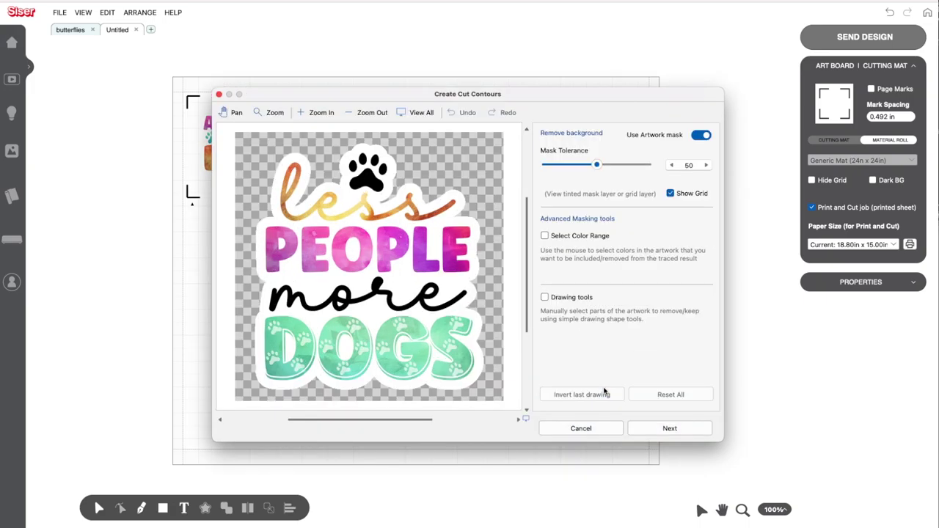
left_click(652, 431)
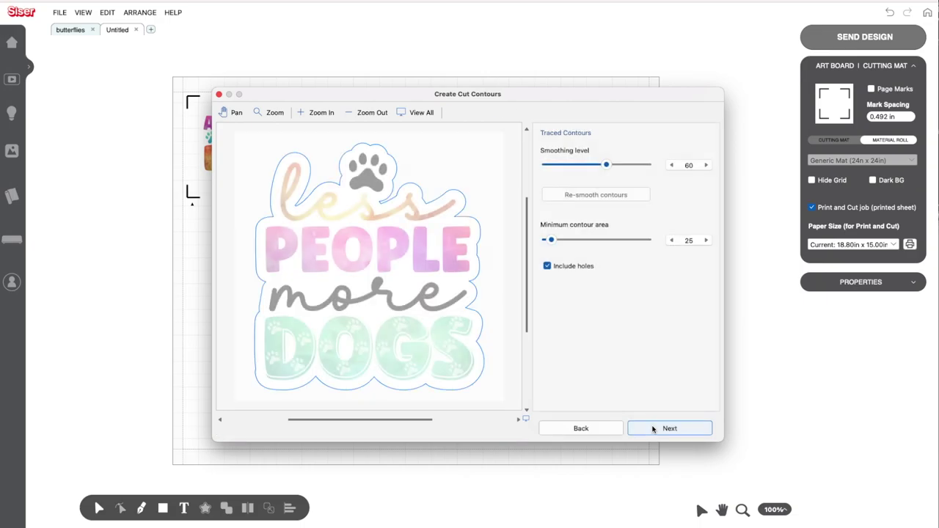
left_click(655, 429)
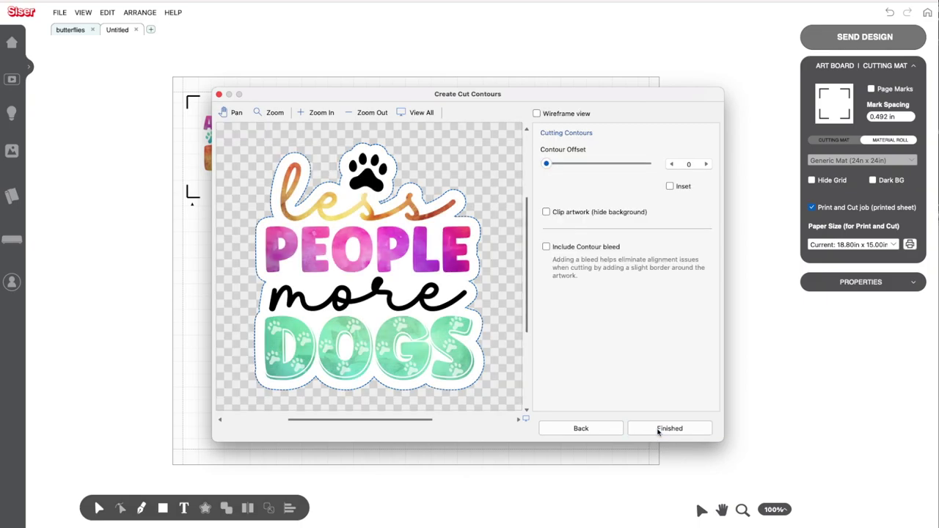
left_click(657, 430)
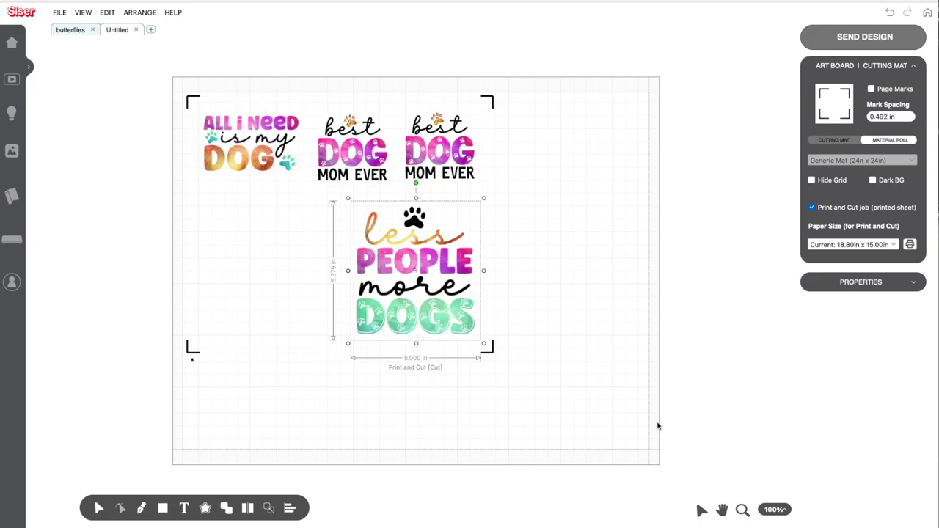
- Resize the less PEOPLE more DOGS sticker to 3.273 in wide and place it ending the top row
left_click_drag(485, 349, 439, 294)
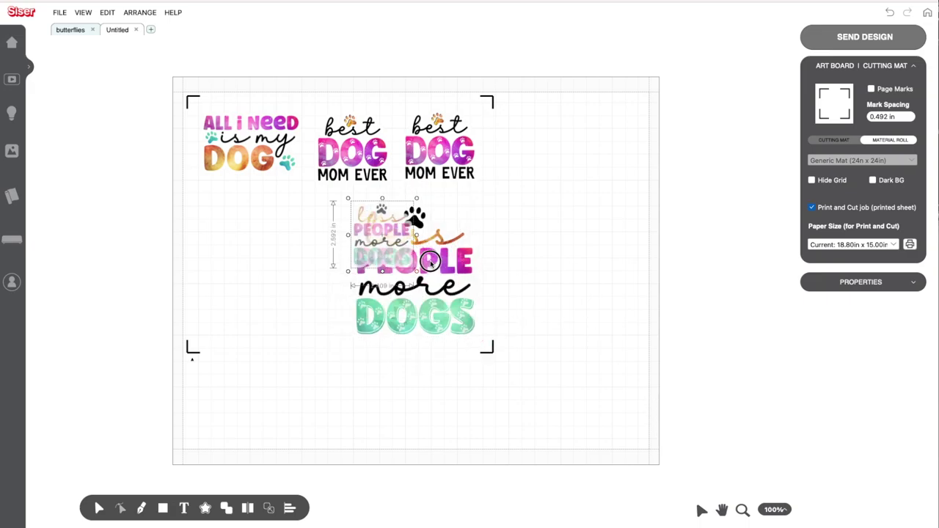
left_click_drag(389, 269, 461, 195)
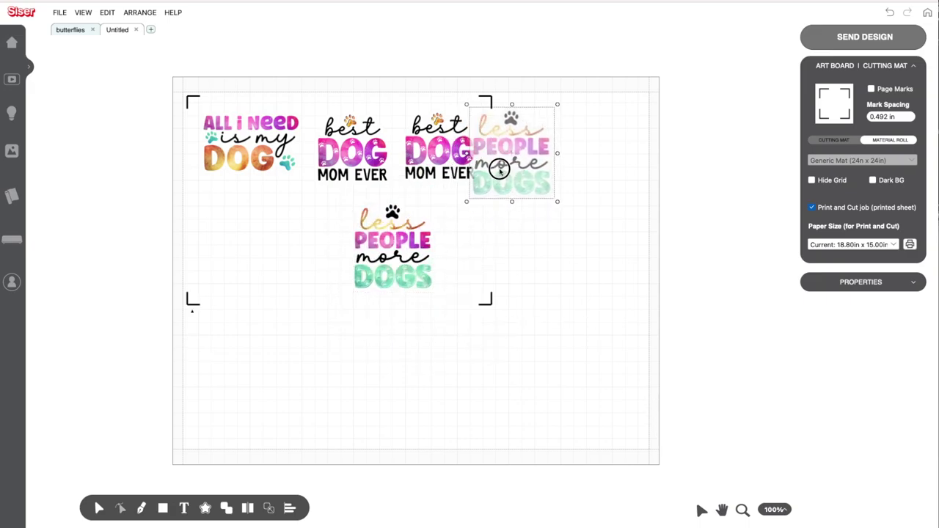
left_click_drag(499, 170, 512, 169)
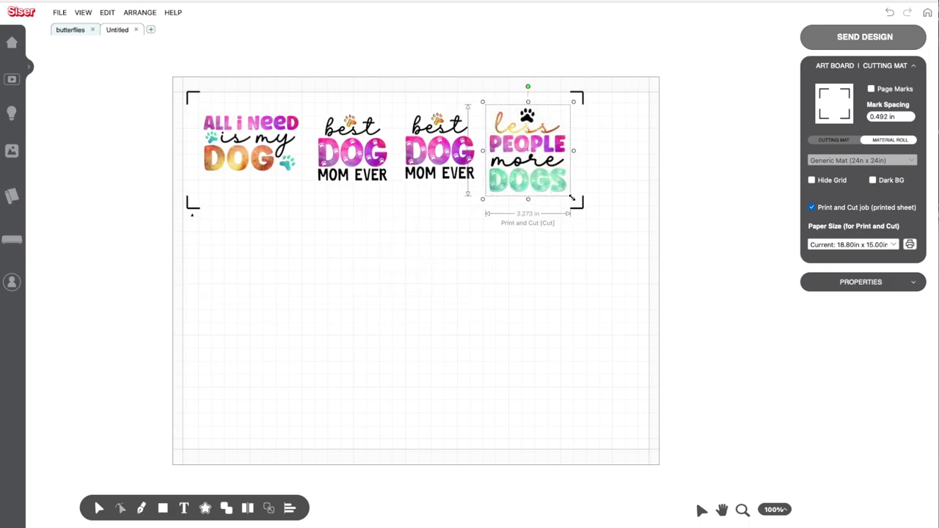
left_click_drag(573, 199, 567, 197)
left_click(536, 235)
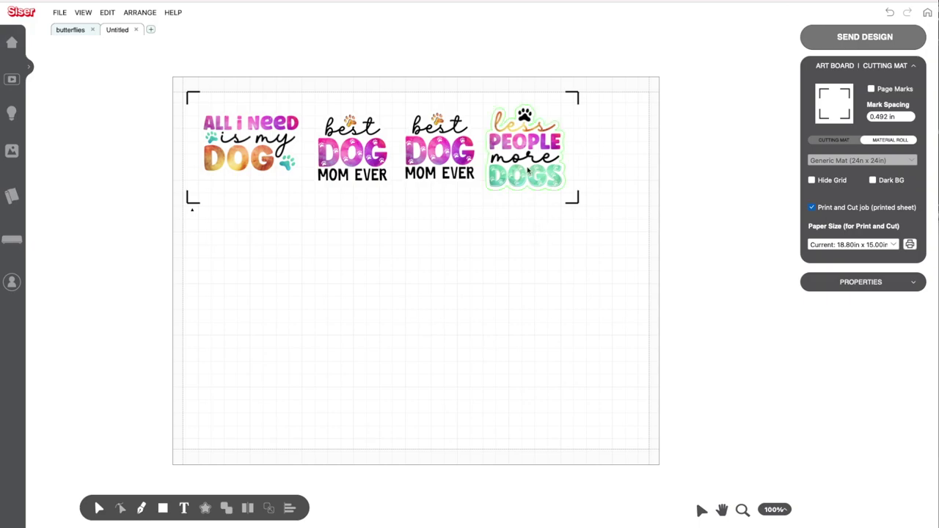
- Import the DOG mom design with traced cut contours as the fifth sticker in the row
left_click(59, 13)
left_click(70, 65)
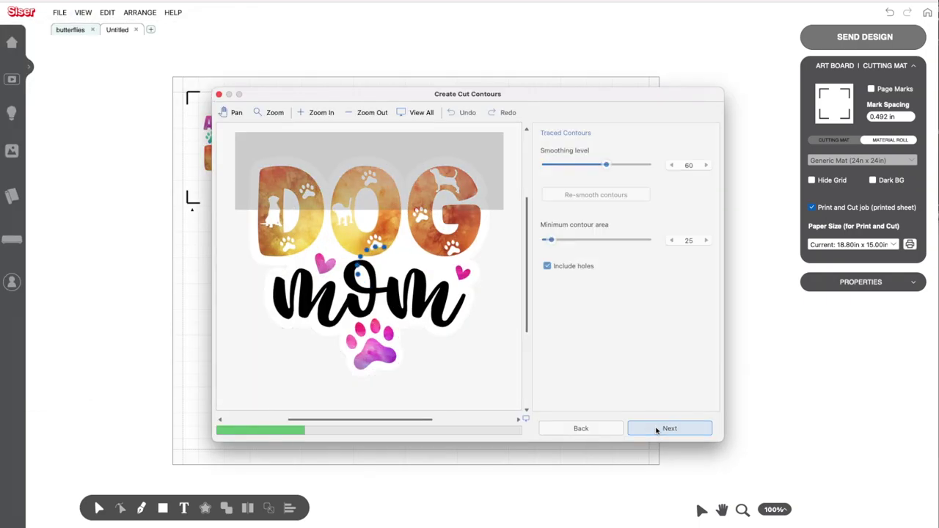
left_click(656, 430)
left_click(693, 428)
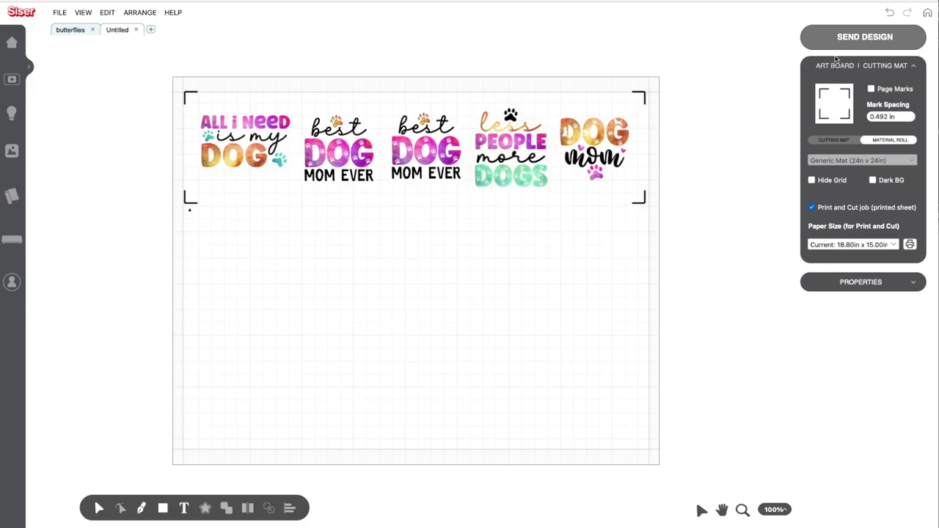
- Send all five sticker artworks to print on the RICOH P C301W PS printer
left_click(854, 45)
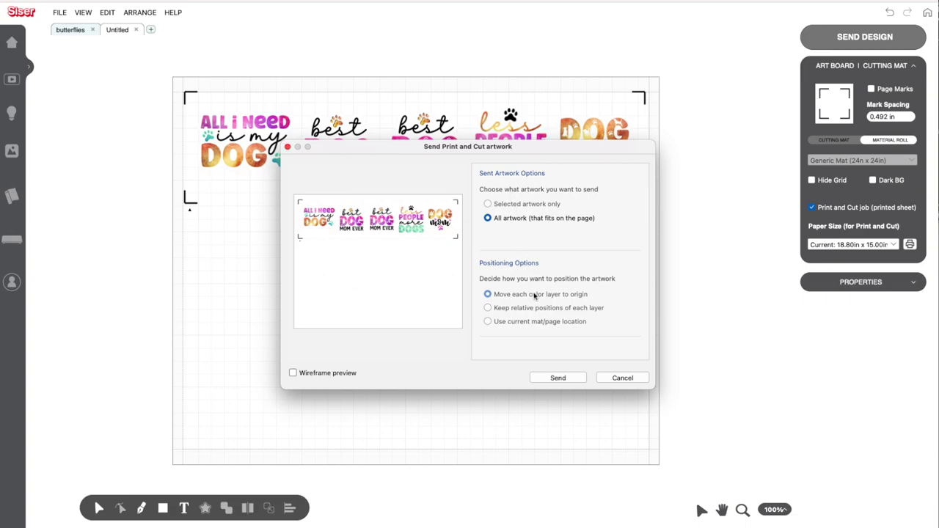
left_click(550, 378)
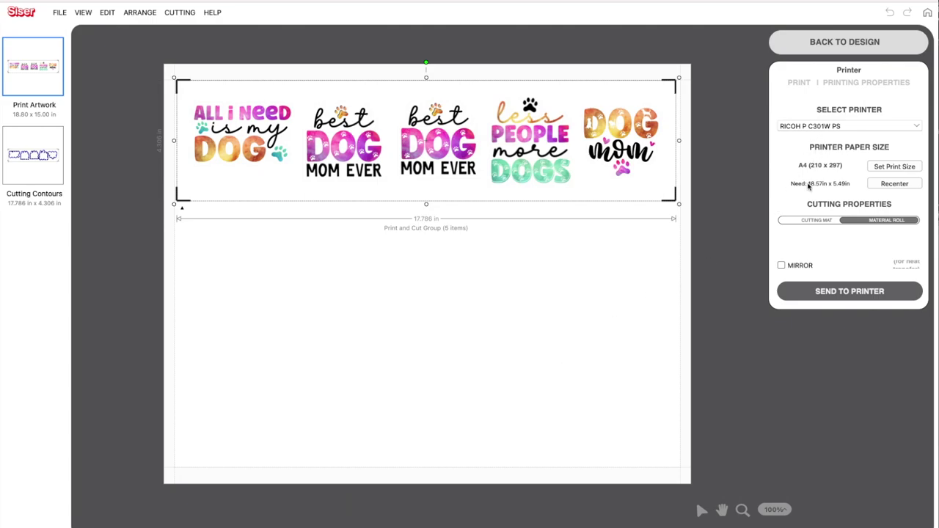
left_click(829, 130)
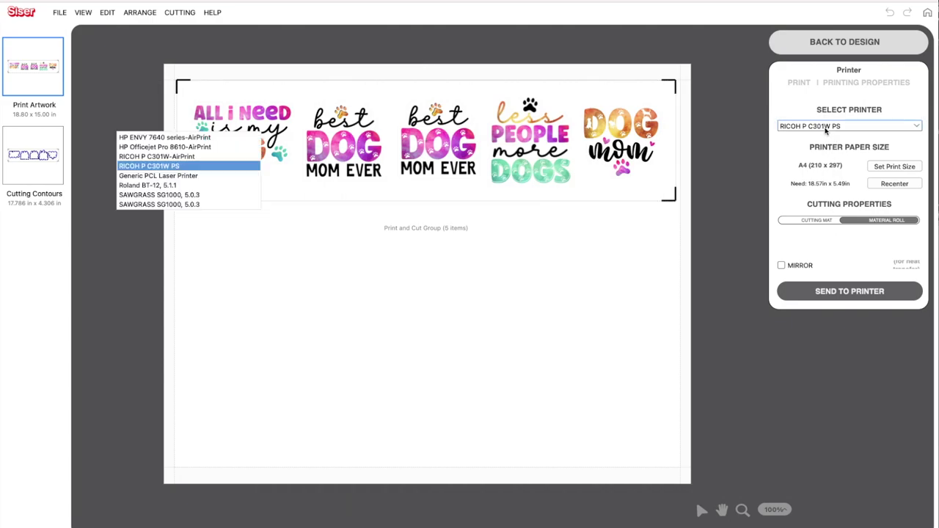
left_click(798, 291)
left_click(818, 291)
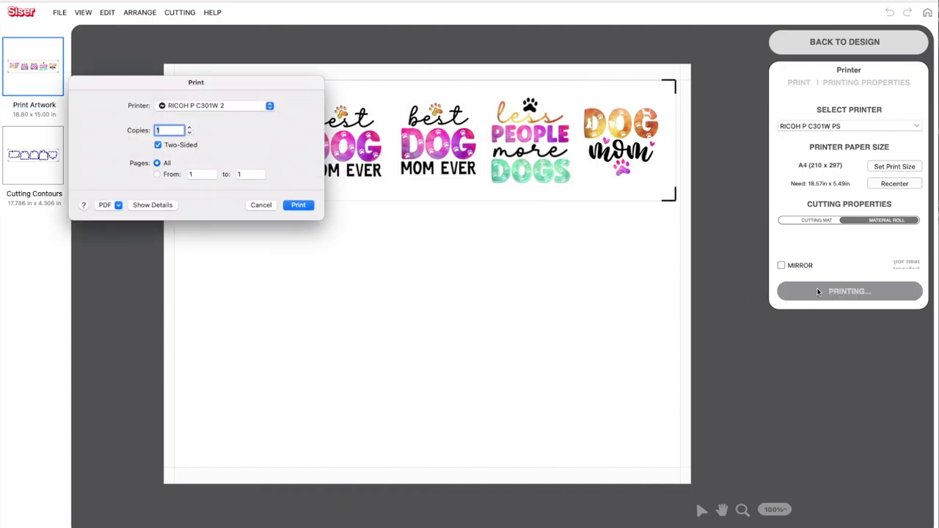
- Save the print as a PDF named 'Dog stickers' in the Downloads folder
left_click_drag(210, 89, 389, 165)
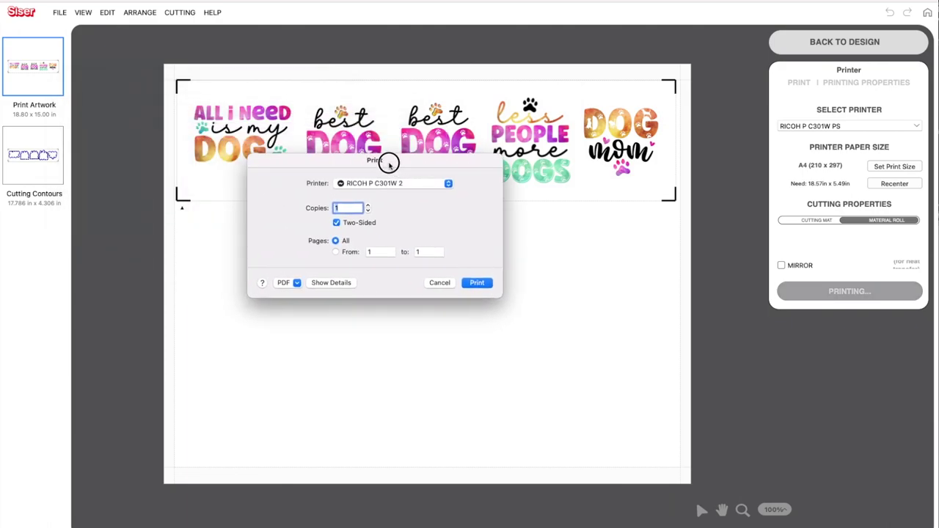
left_click(296, 284)
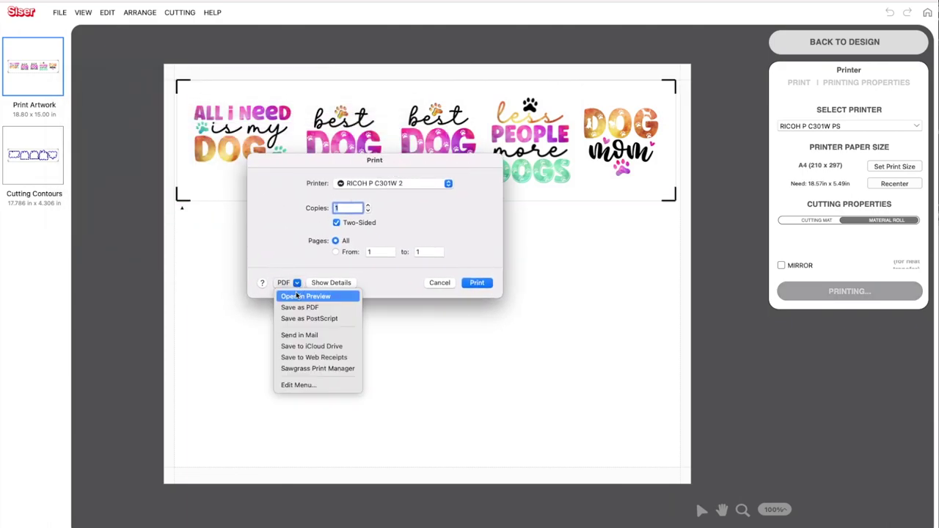
left_click(296, 307)
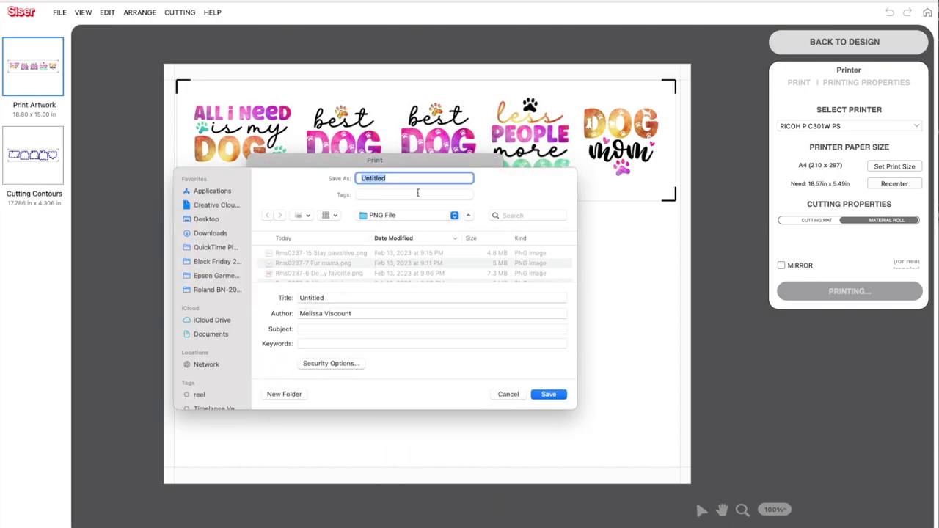
type("Dog stickers")
left_click(218, 234)
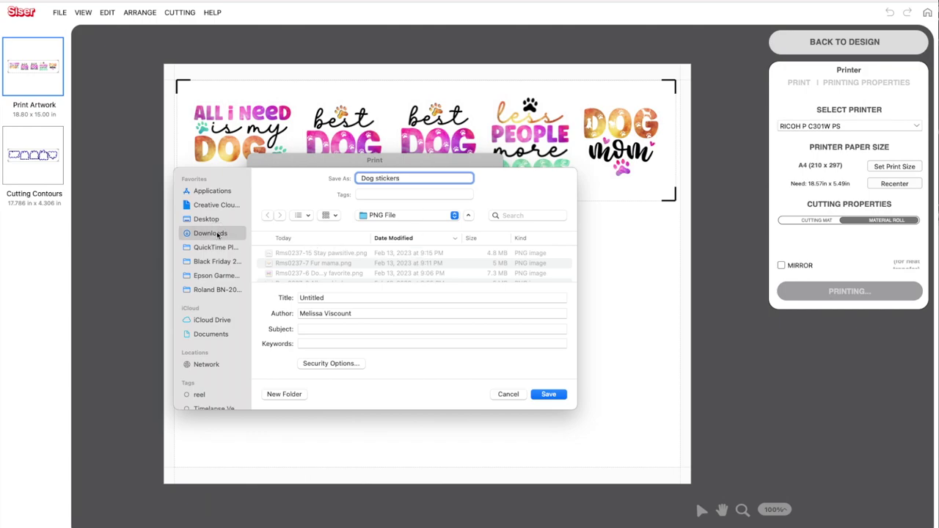
left_click(546, 394)
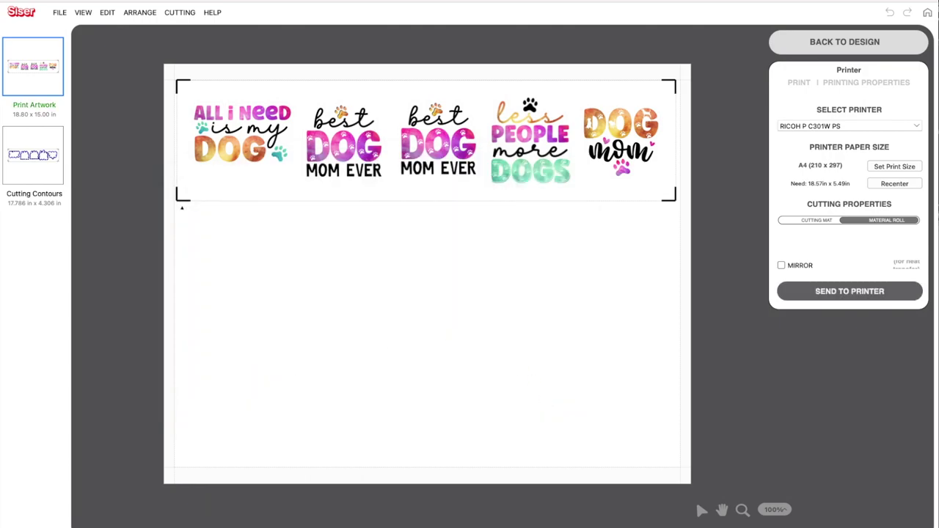
left_click_drag(126, 294, 284, 135)
left_click(256, 214)
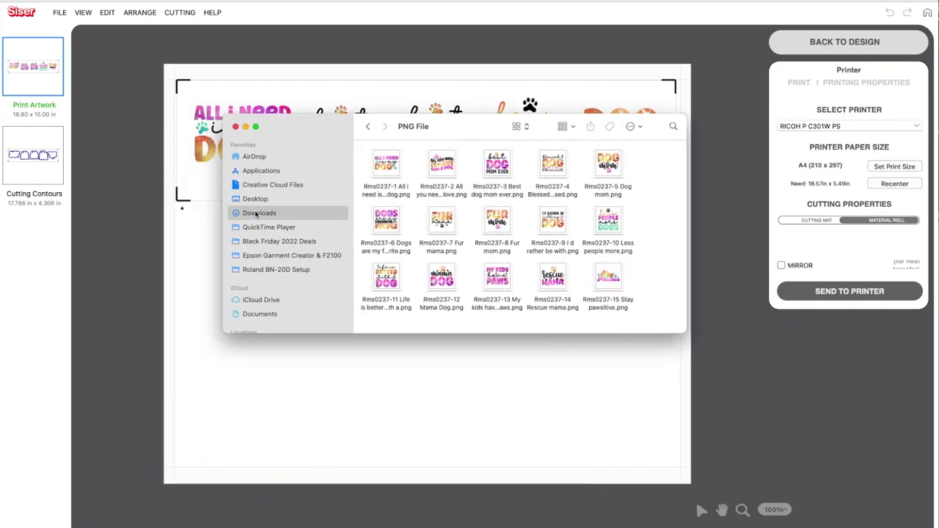
double_click(435, 188)
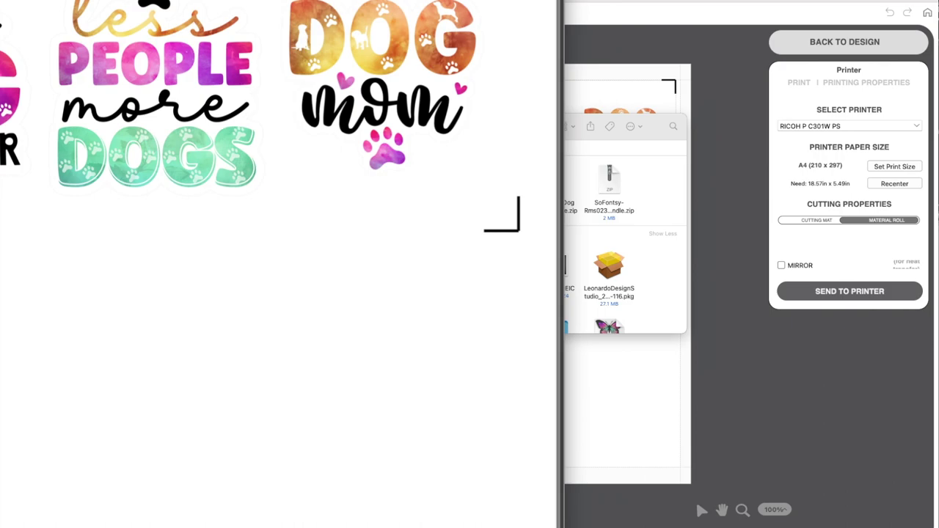
key("super+w")
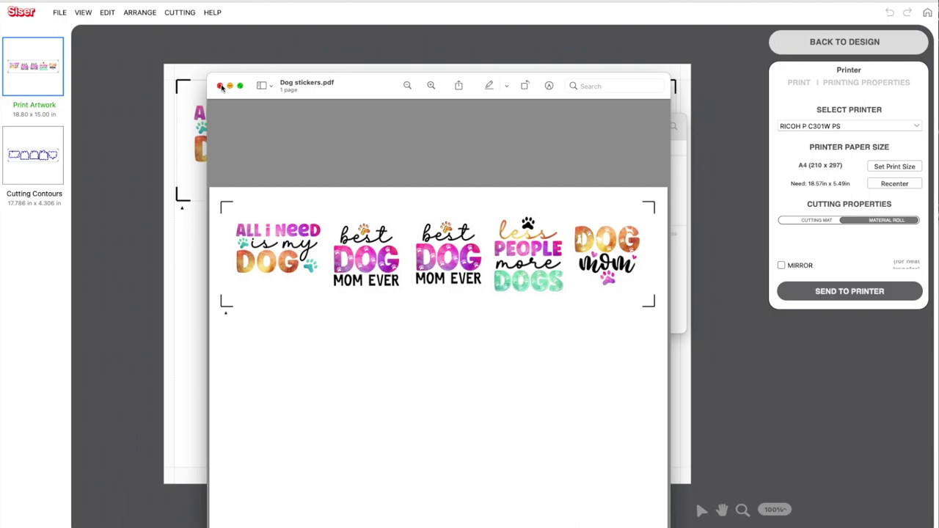
left_click(220, 86)
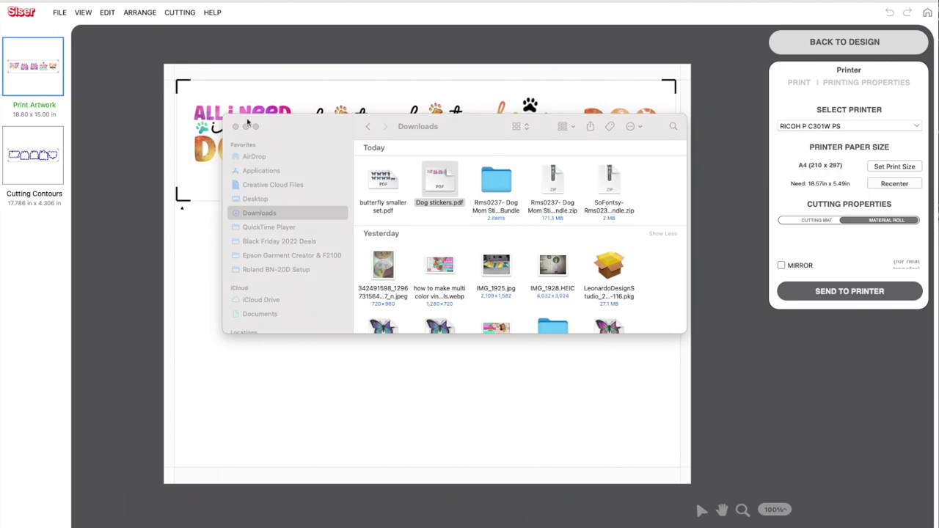
left_click(236, 126)
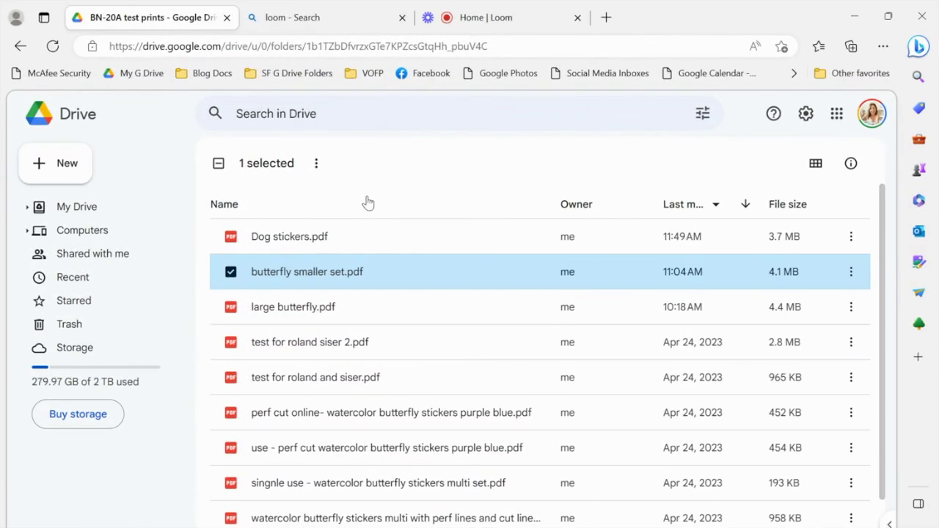
- Download Dog stickers.pdf from Drive using its right-click menu, then return to VersaWorks
left_click(290, 238)
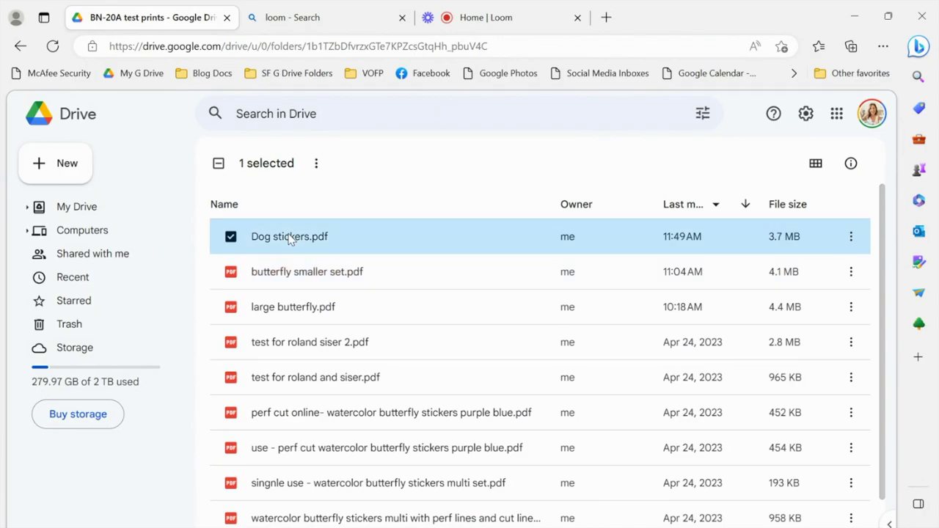
right_click(290, 239)
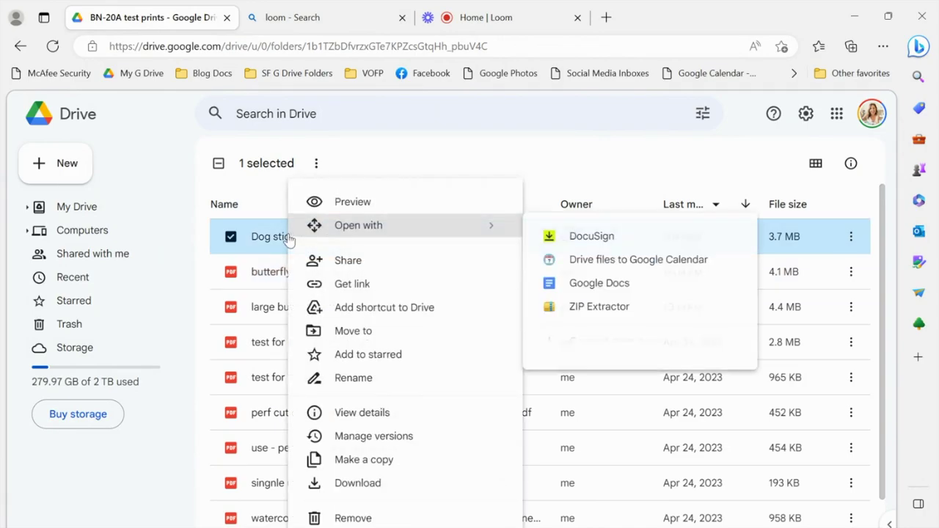
left_click(335, 485)
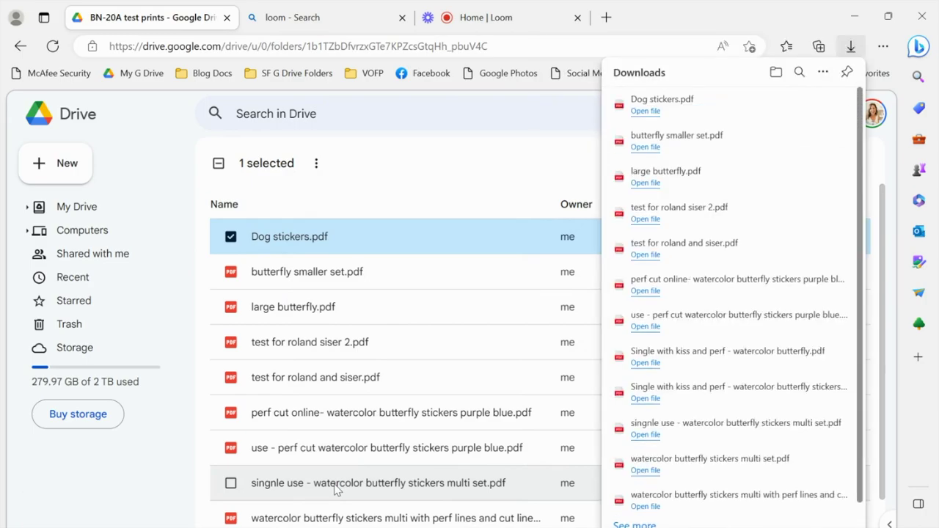
key("alt+Tab")
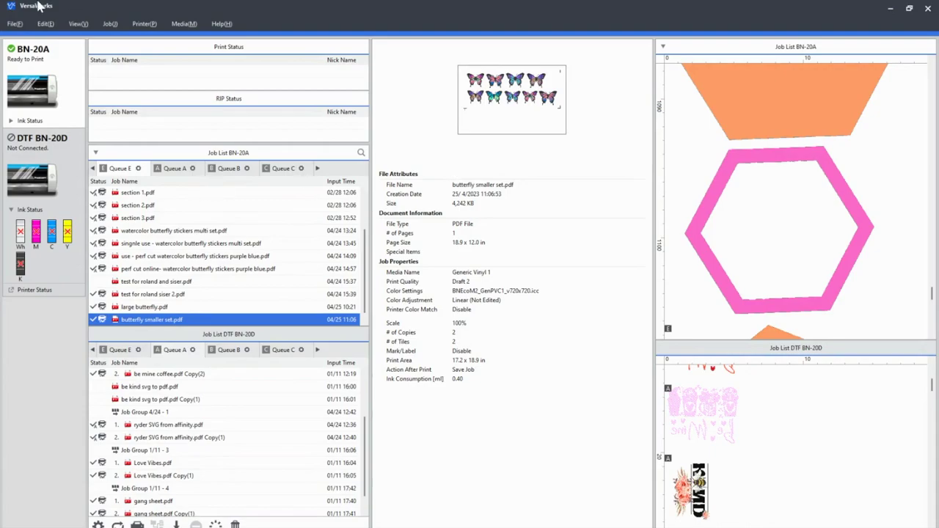
- Add Dog stickers.pdf from Downloads as a new job in Queue E
left_click(14, 28)
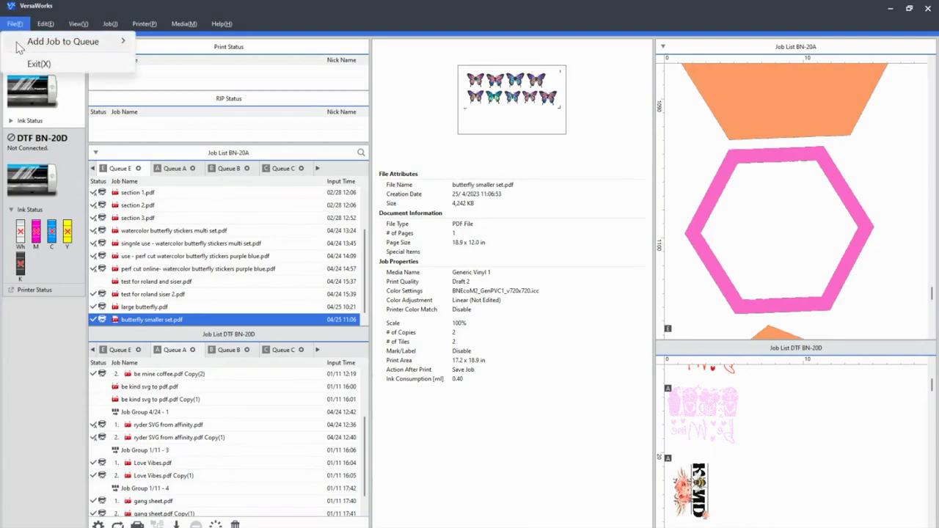
mouse_move(18, 46)
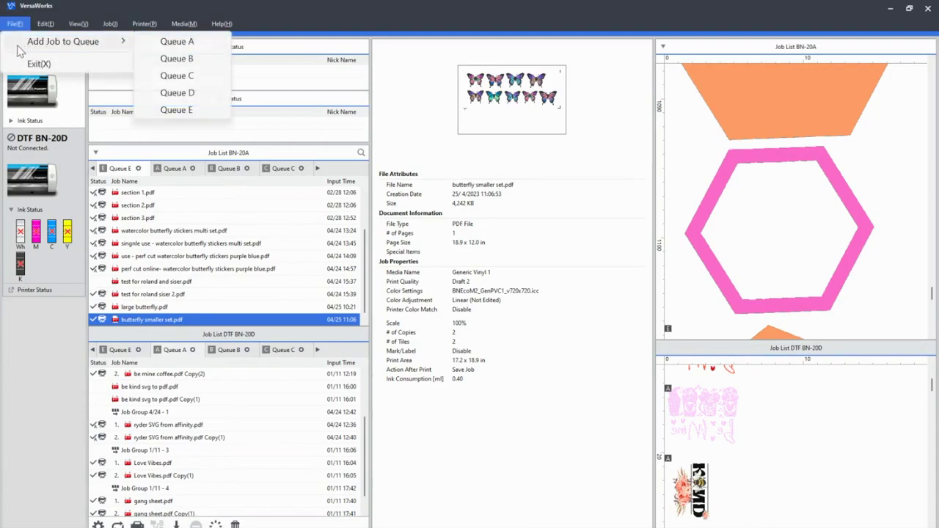
left_click(171, 111)
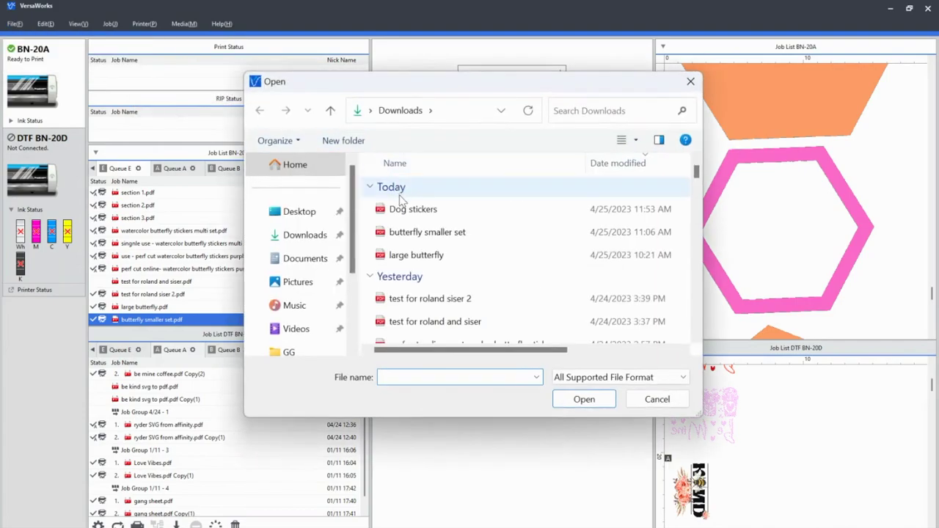
left_click(408, 213)
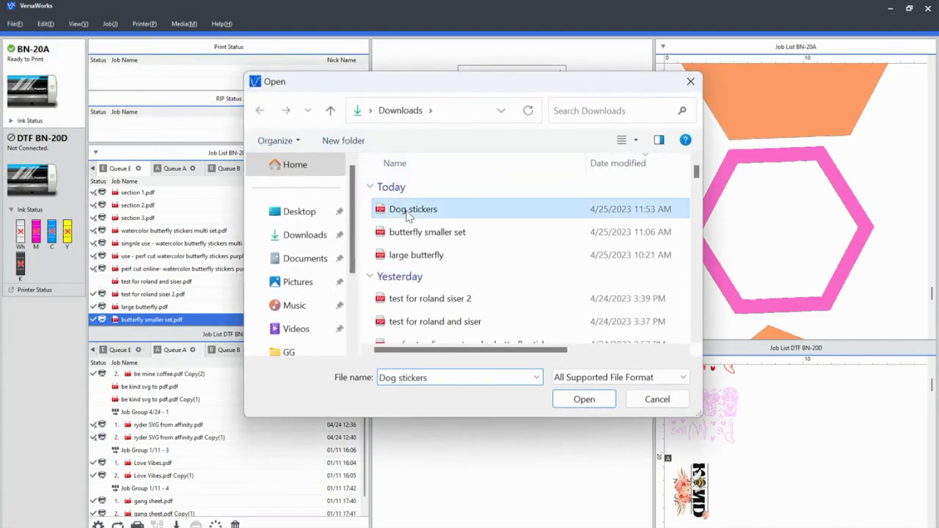
left_click(584, 399)
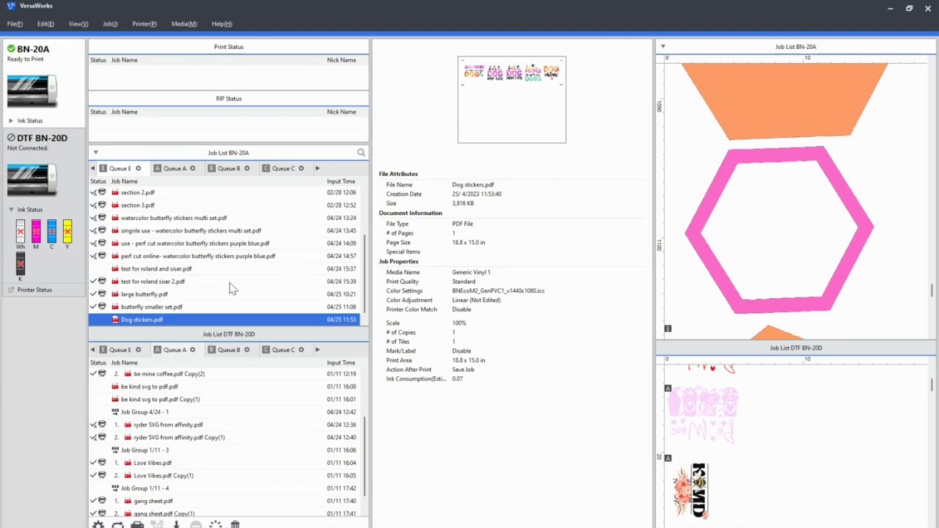
- Open Job Settings for the Dog stickers job and match its width to the loaded media
right_click(176, 325)
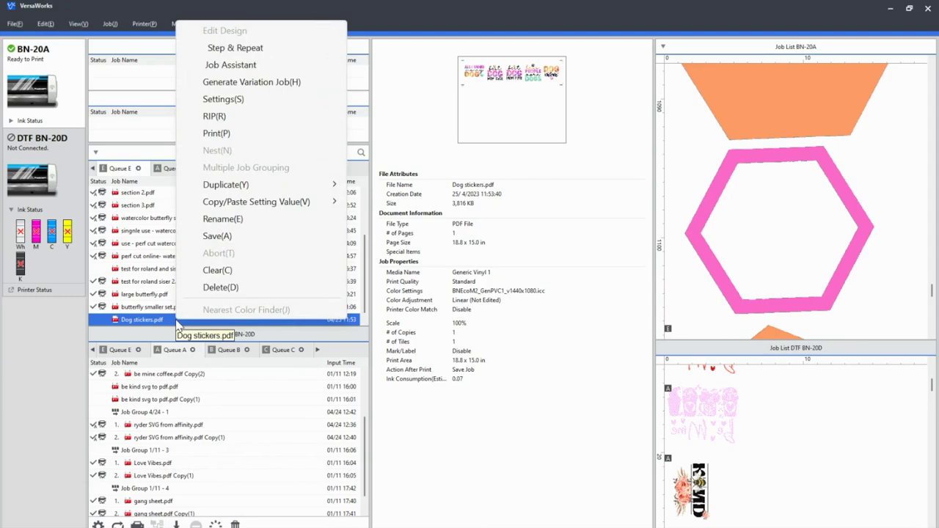
left_click(239, 98)
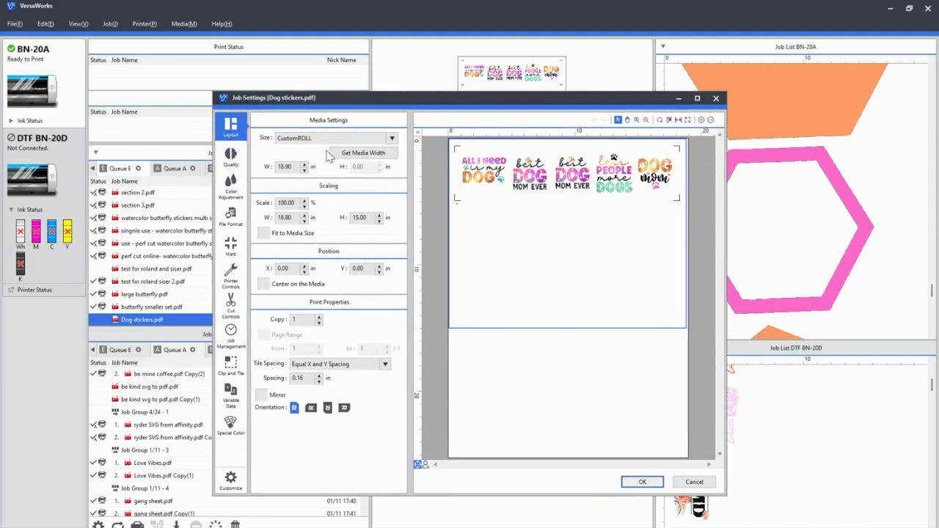
left_click(355, 157)
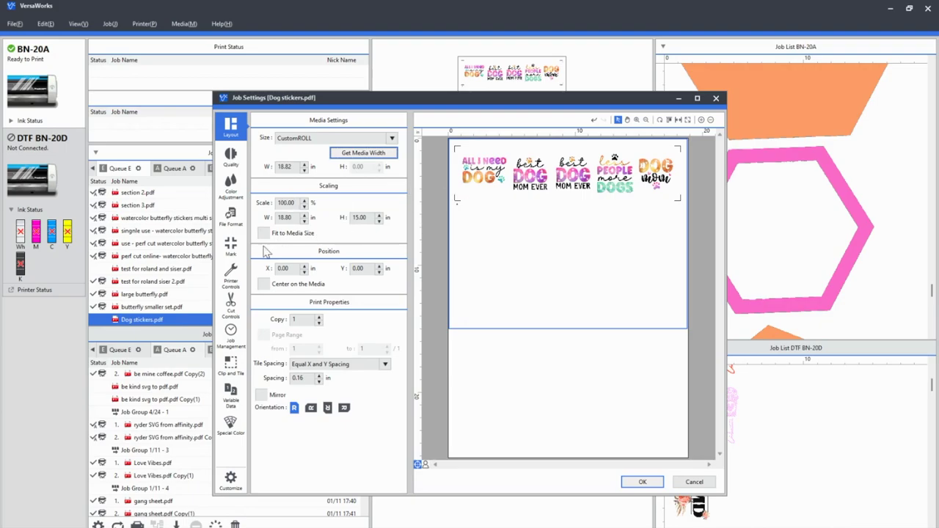
- Set the job's print quality to Draft 2 and its operation mode to Print Only
left_click(231, 154)
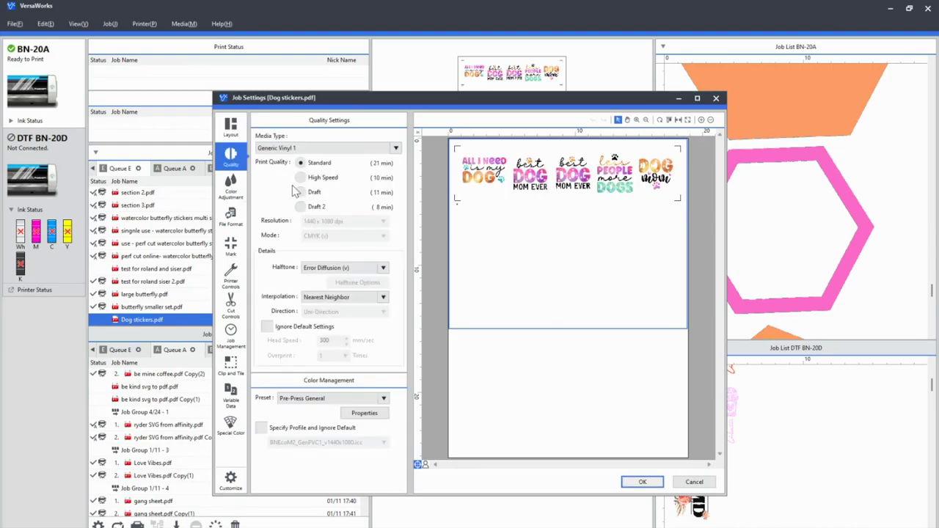
left_click(299, 207)
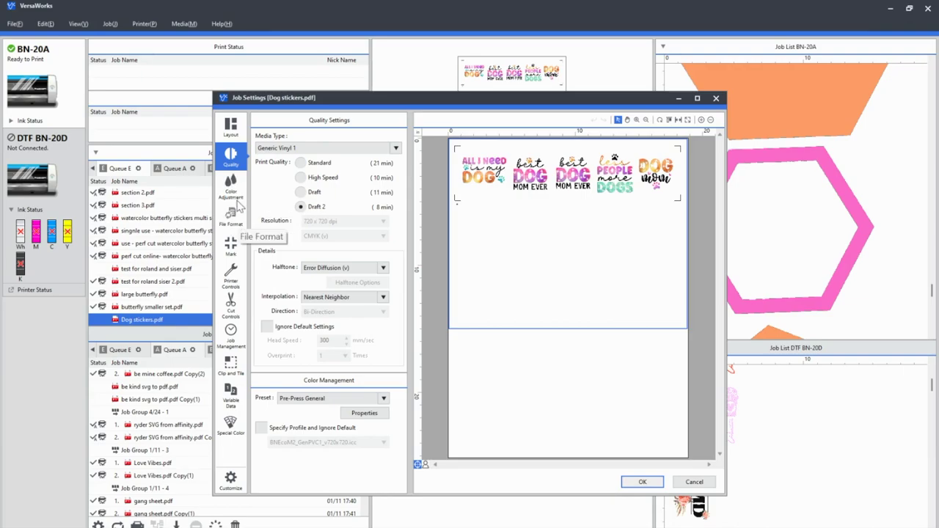
left_click(232, 273)
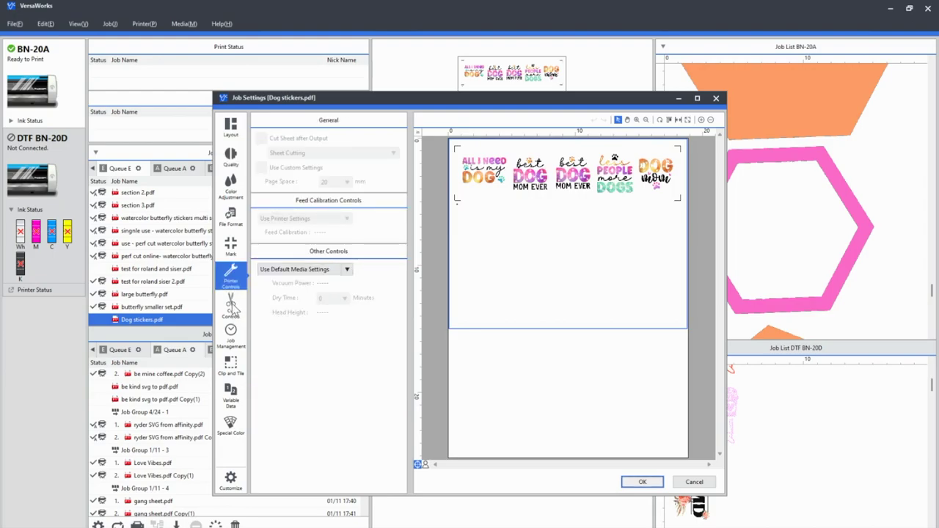
left_click(231, 305)
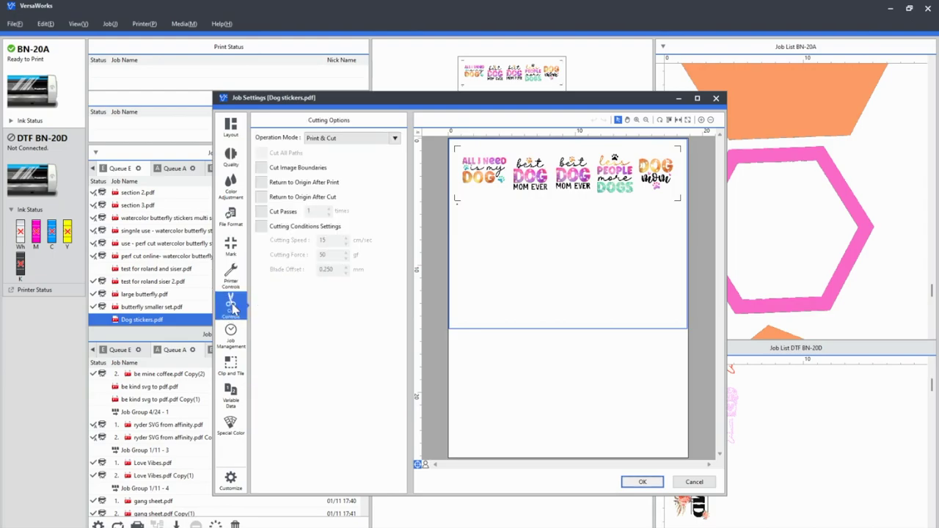
left_click(357, 142)
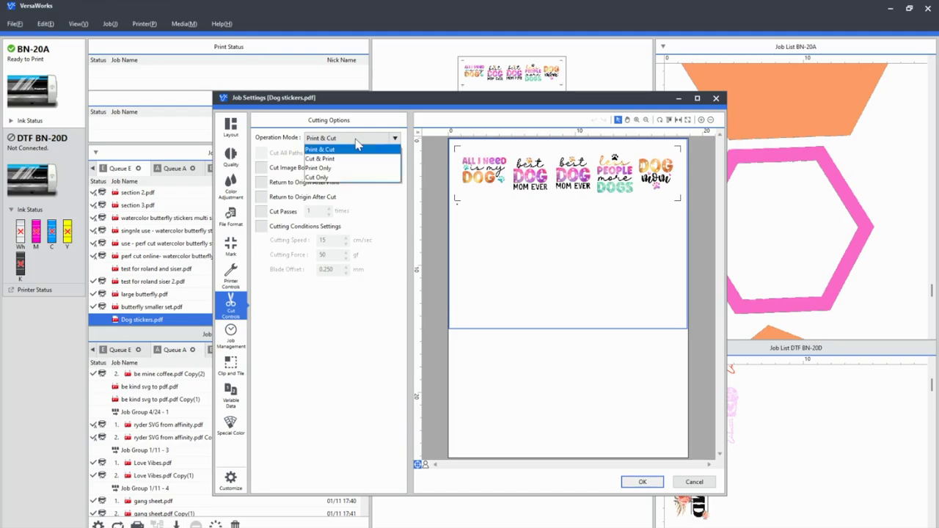
left_click(353, 168)
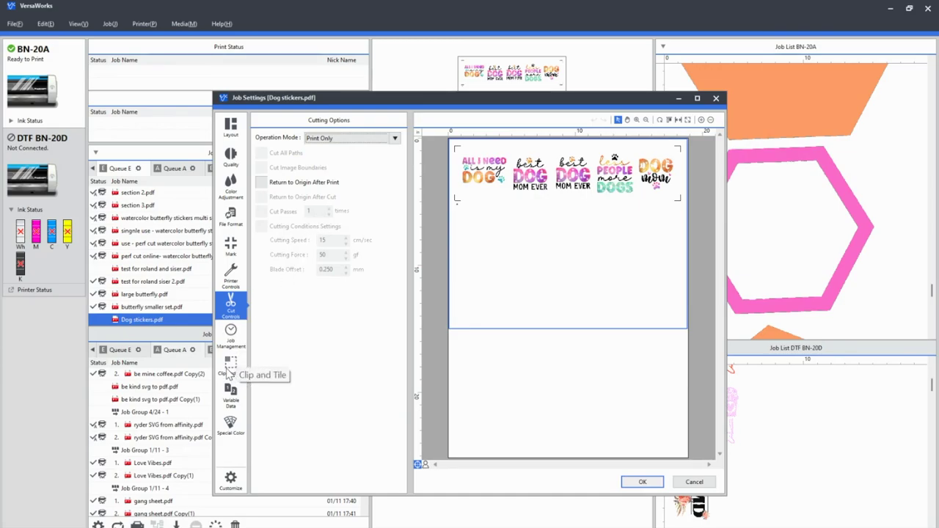
left_click(230, 370)
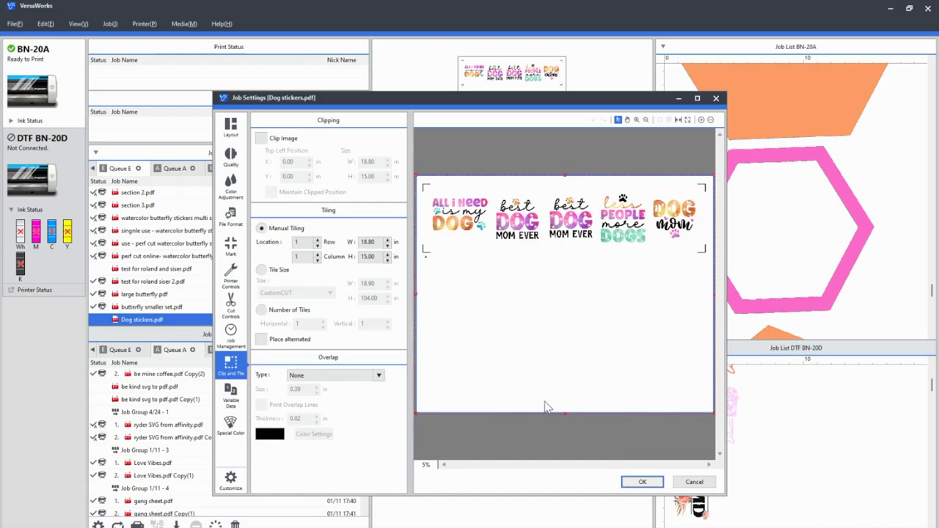
- Enable Clip Image, set the clip height to 7.00 in, and apply the job settings
left_click(262, 140)
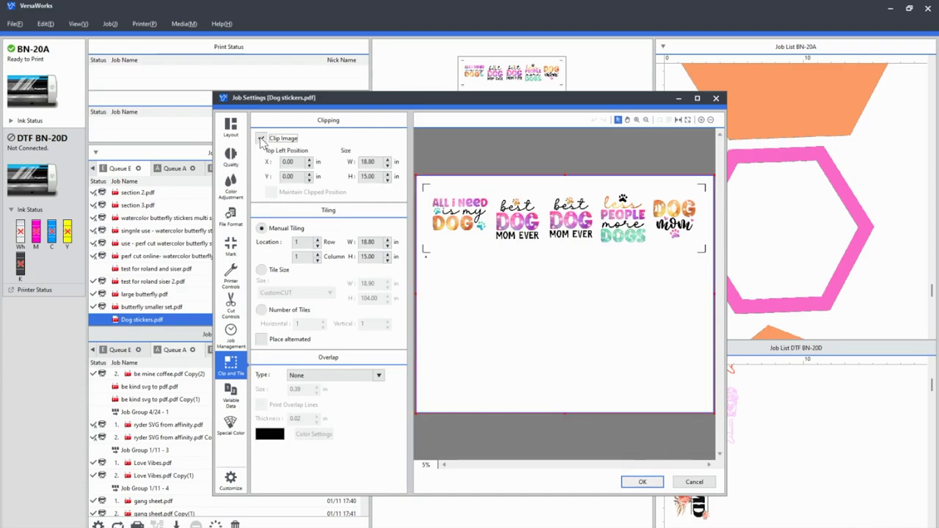
left_click(387, 181)
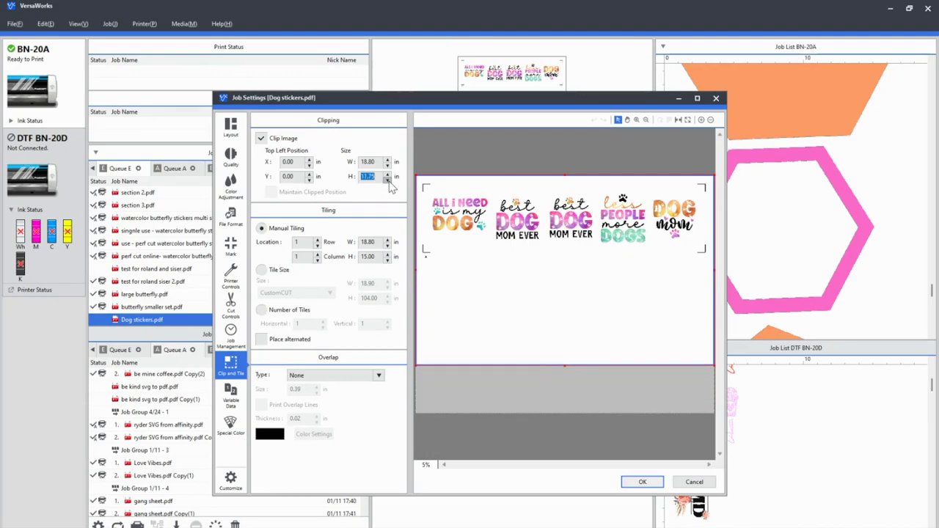
left_click_drag(387, 181, 387, 181)
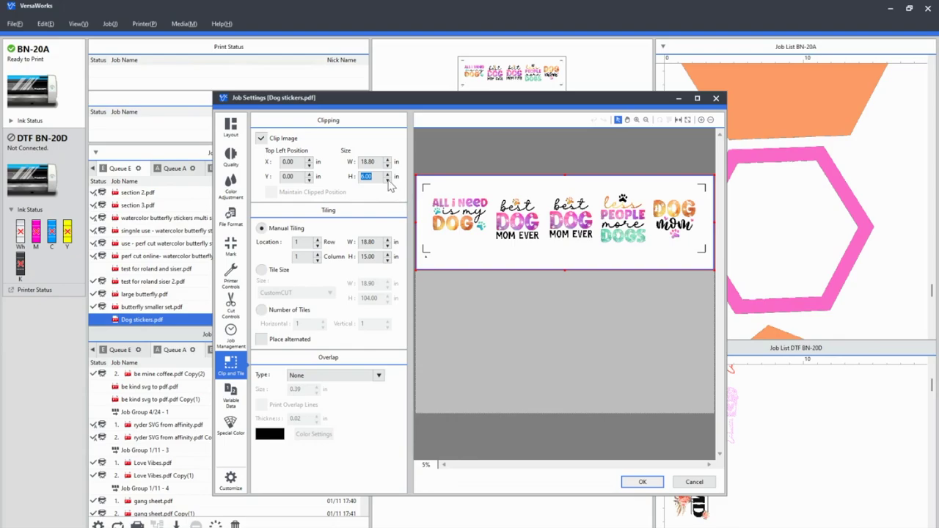
left_click_drag(386, 174, 386, 175)
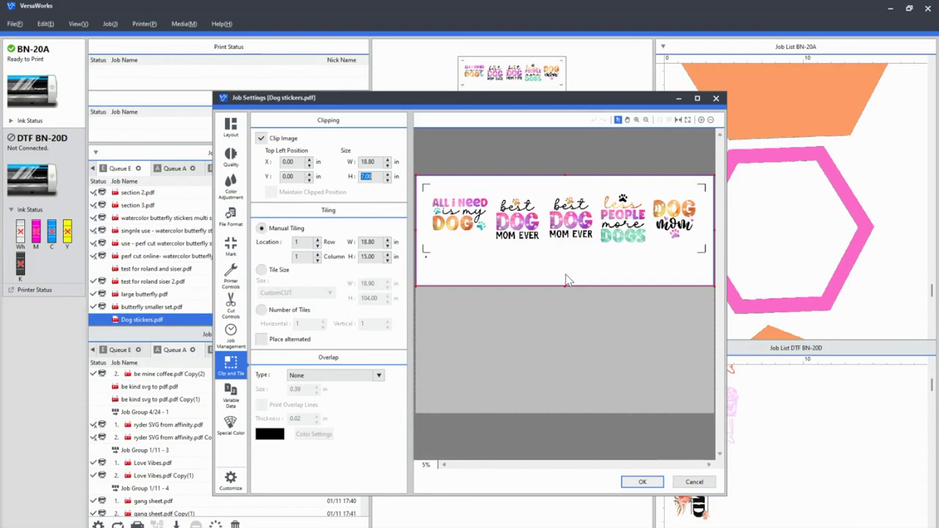
left_click(641, 482)
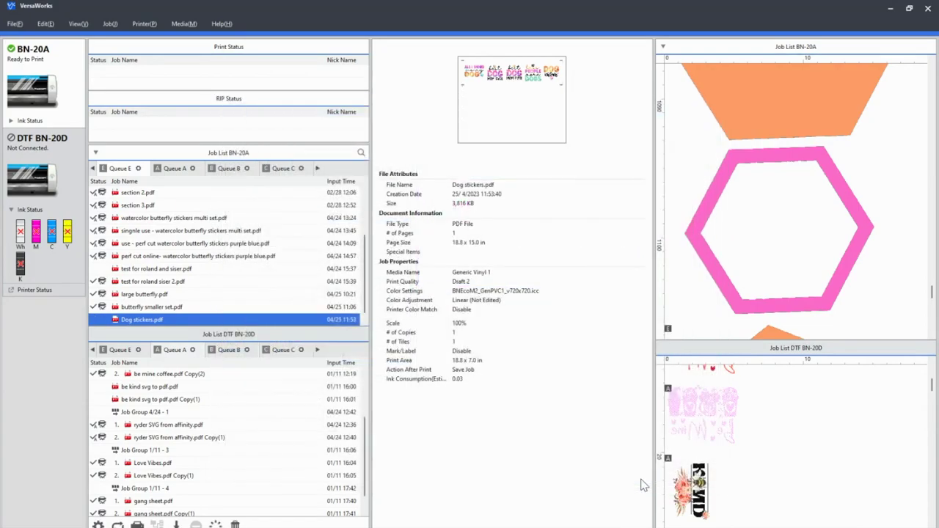
- Print the Dog stickers.pdf job from Advanced Print Settings
right_click(170, 323)
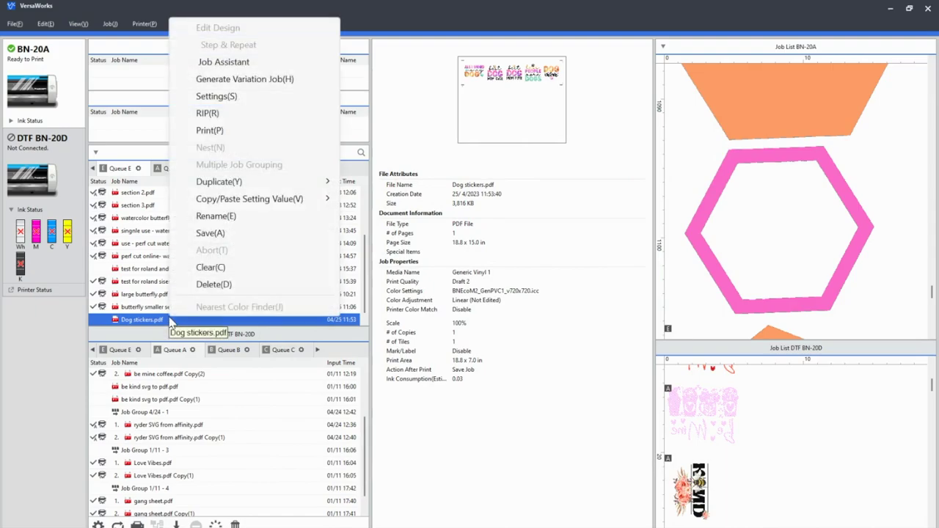
left_click(233, 135)
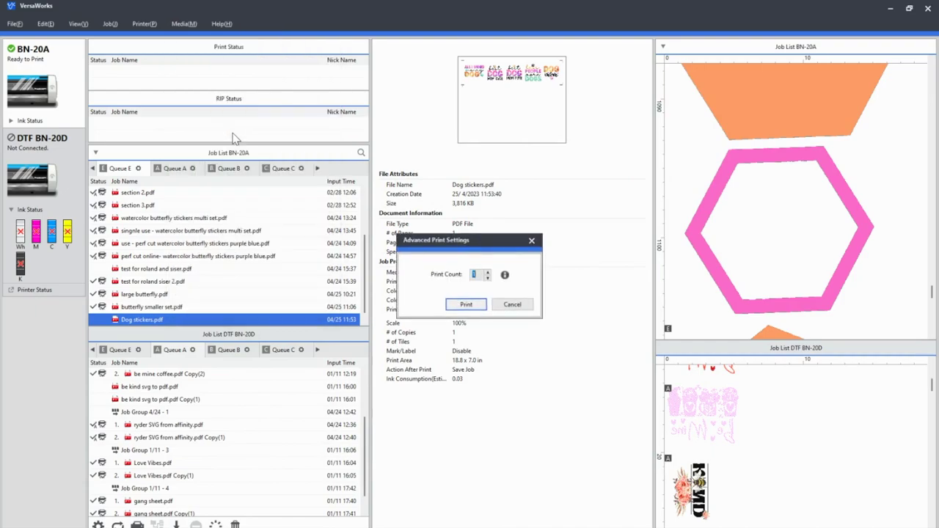
left_click(460, 308)
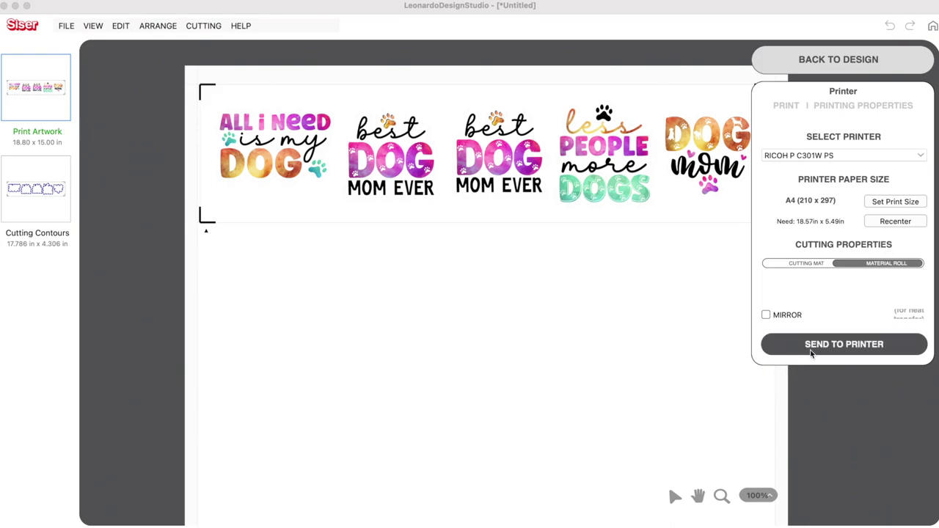
- Show the Cutting Contours page and keep speed and force set in Leonardo, not the cutter
left_click(50, 205)
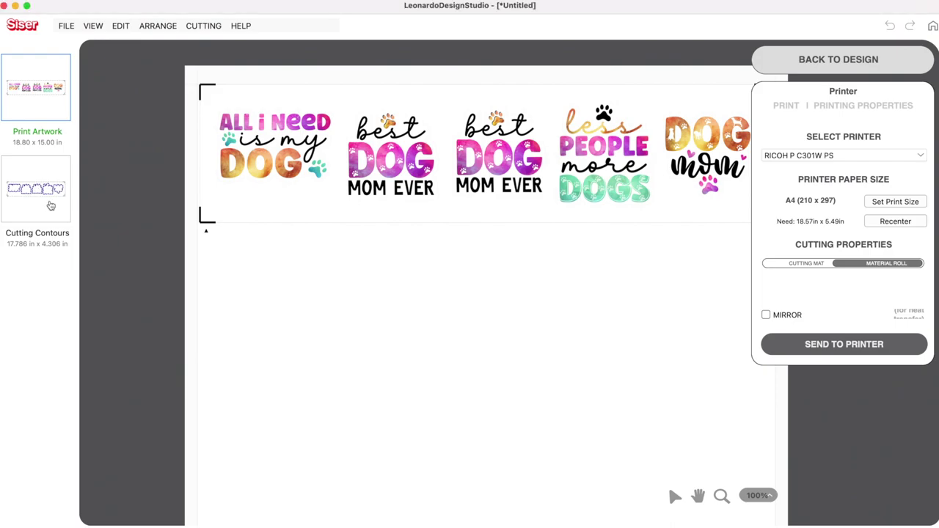
left_click(50, 204)
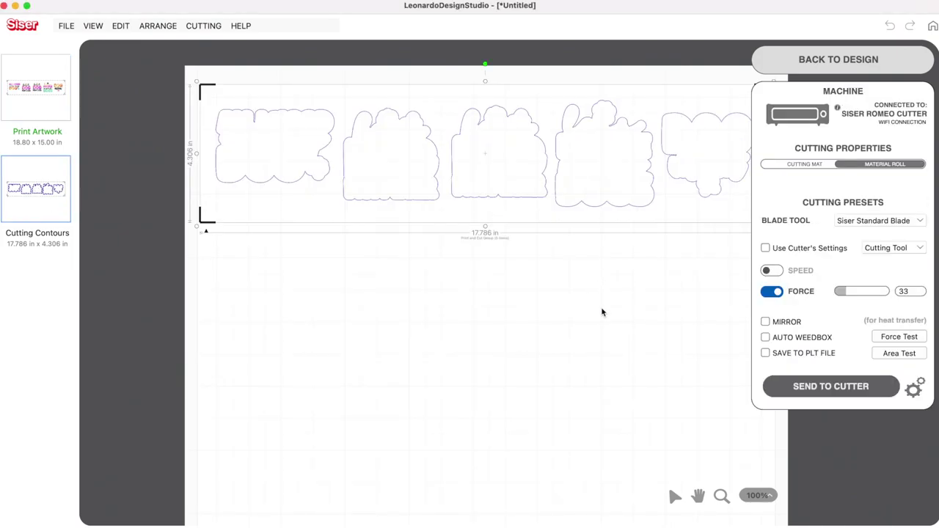
scroll(602, 312, "down", 1)
scroll(602, 311, "down", 1)
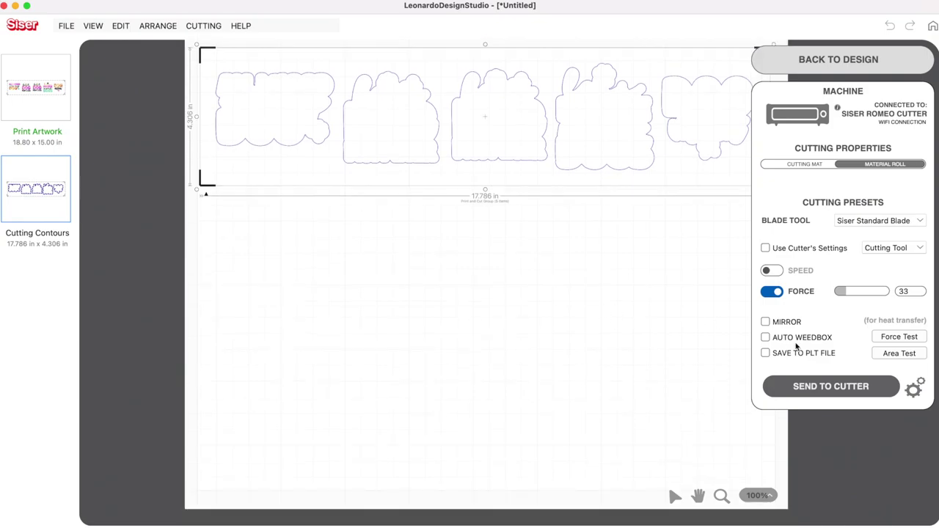
left_click(765, 249)
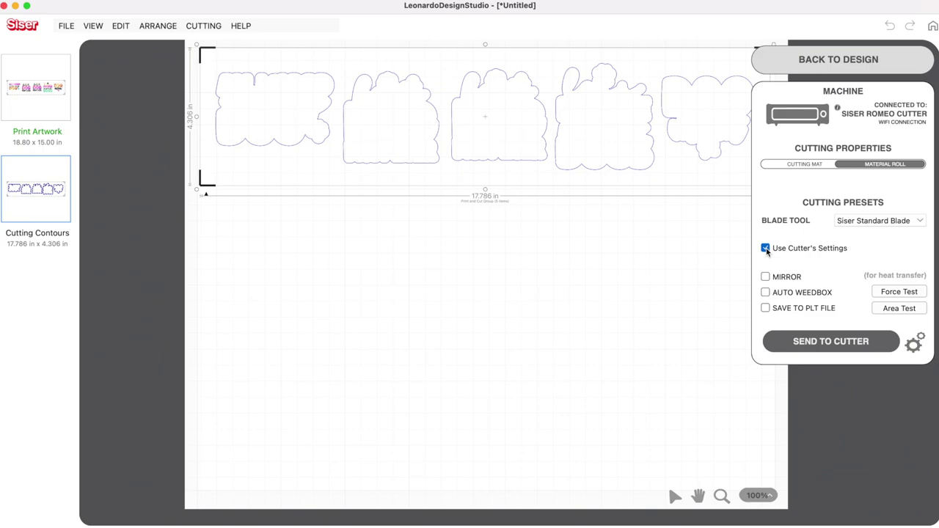
left_click(765, 248)
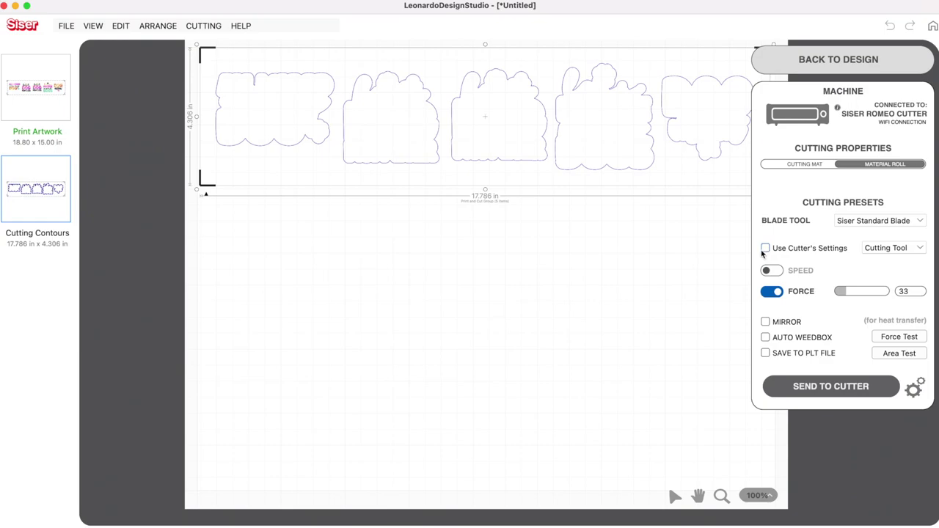
- Turn on cutting speed at 7 and send the contours to the cutter with force 33
left_click(774, 272)
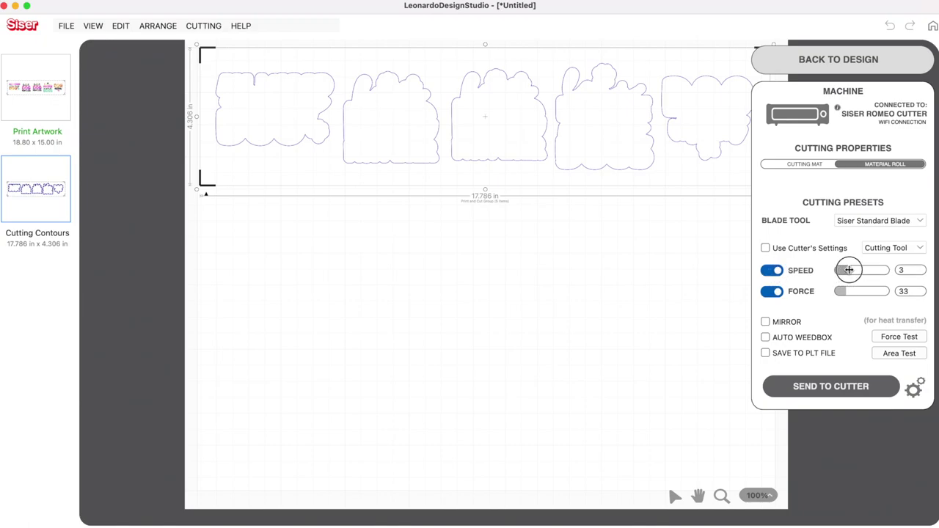
left_click_drag(849, 270, 862, 270)
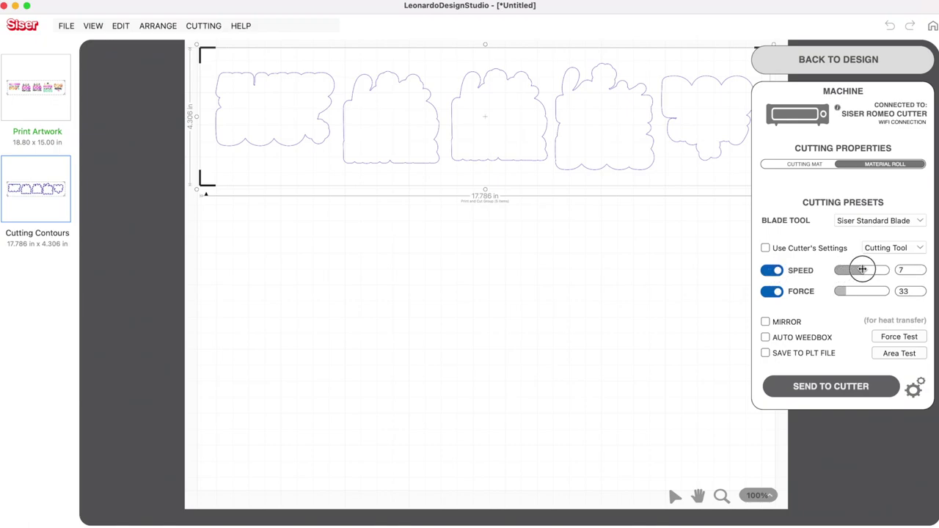
left_click(797, 386)
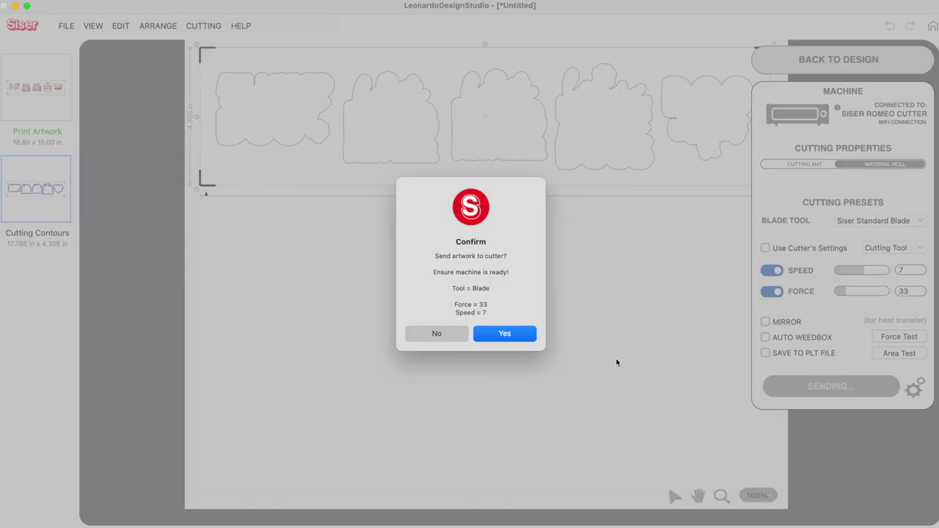
left_click(528, 336)
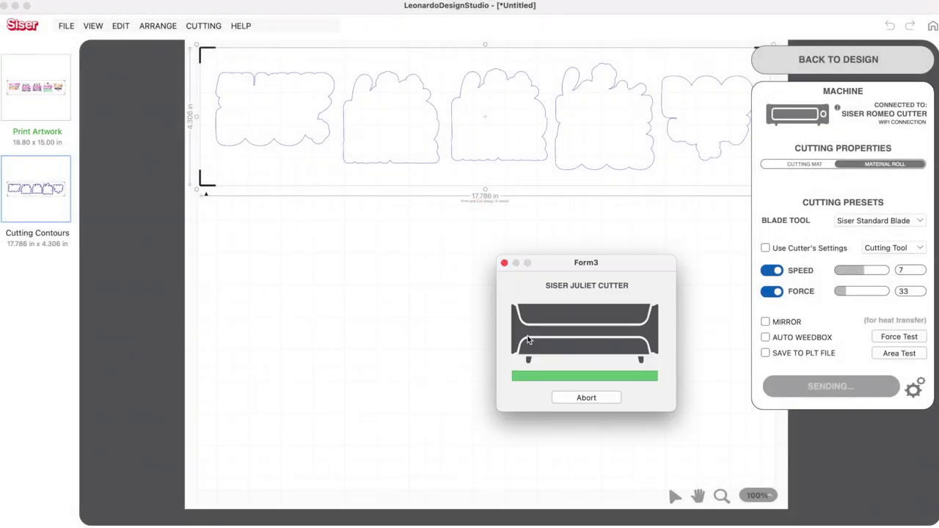